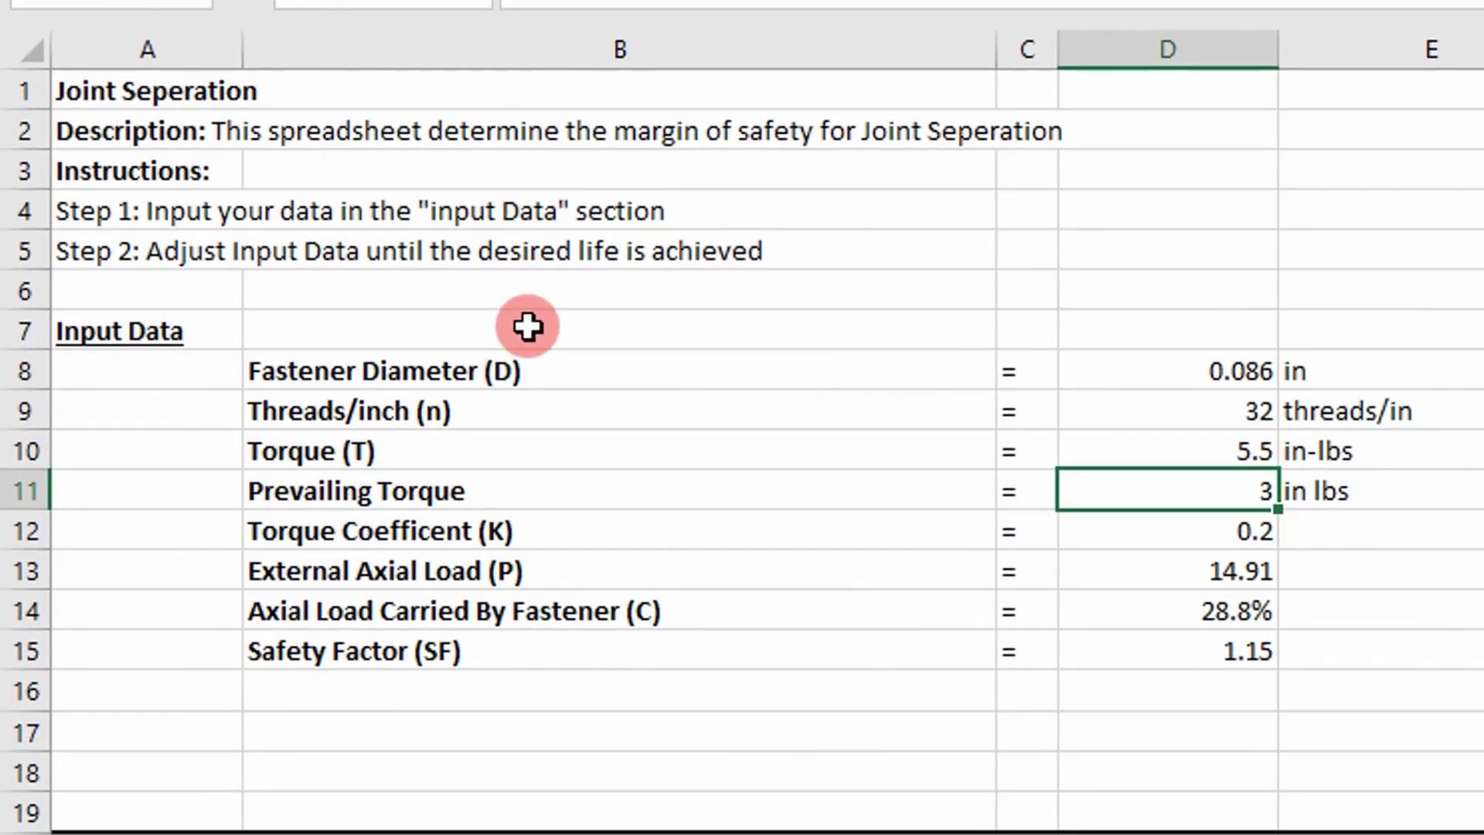
Review the input data rows covering torque, torque coefficient, external axial load, axial load carried by the fastener and safety factor.
click(343, 450)
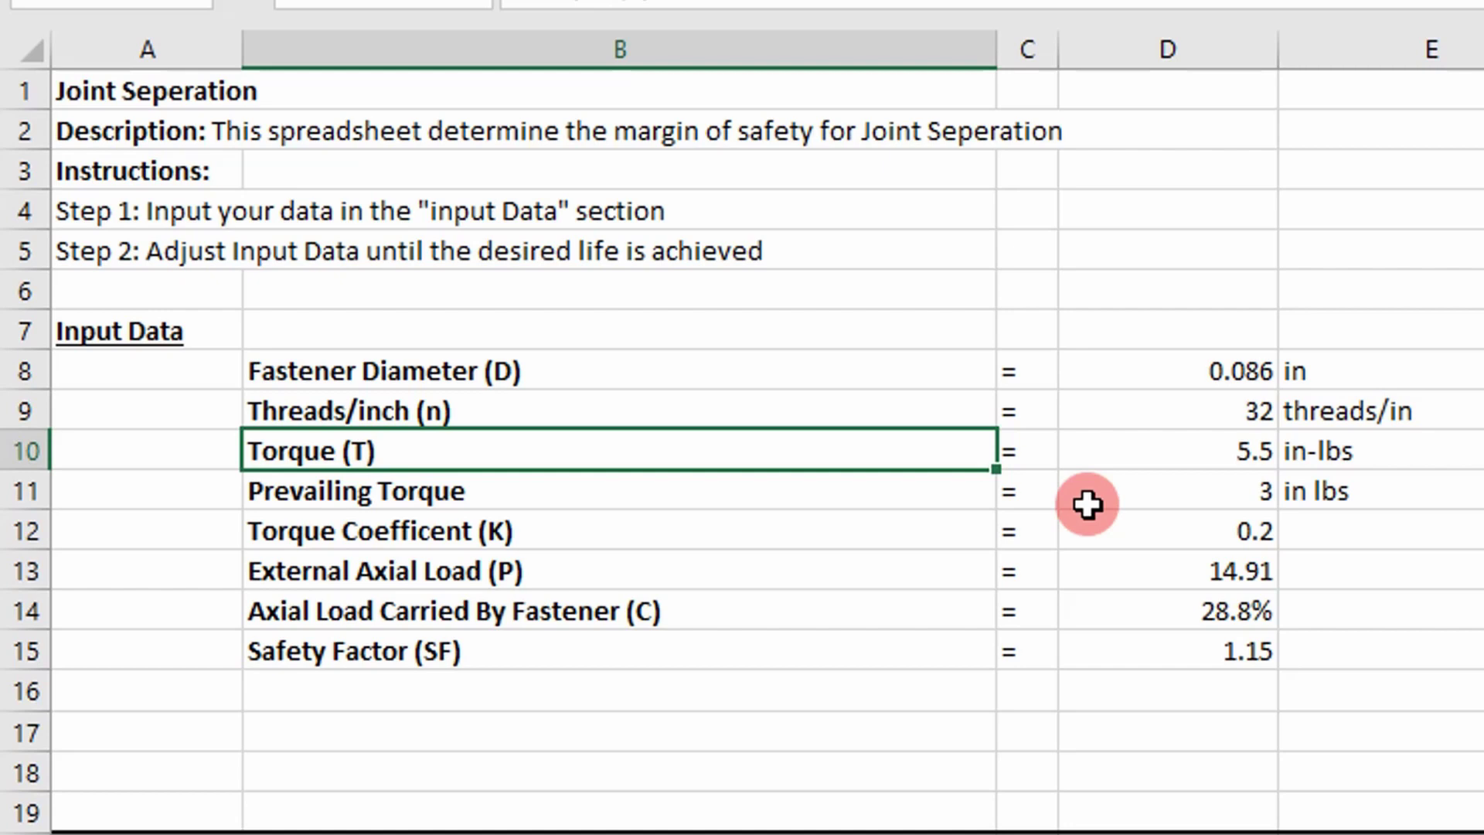
click(483, 531)
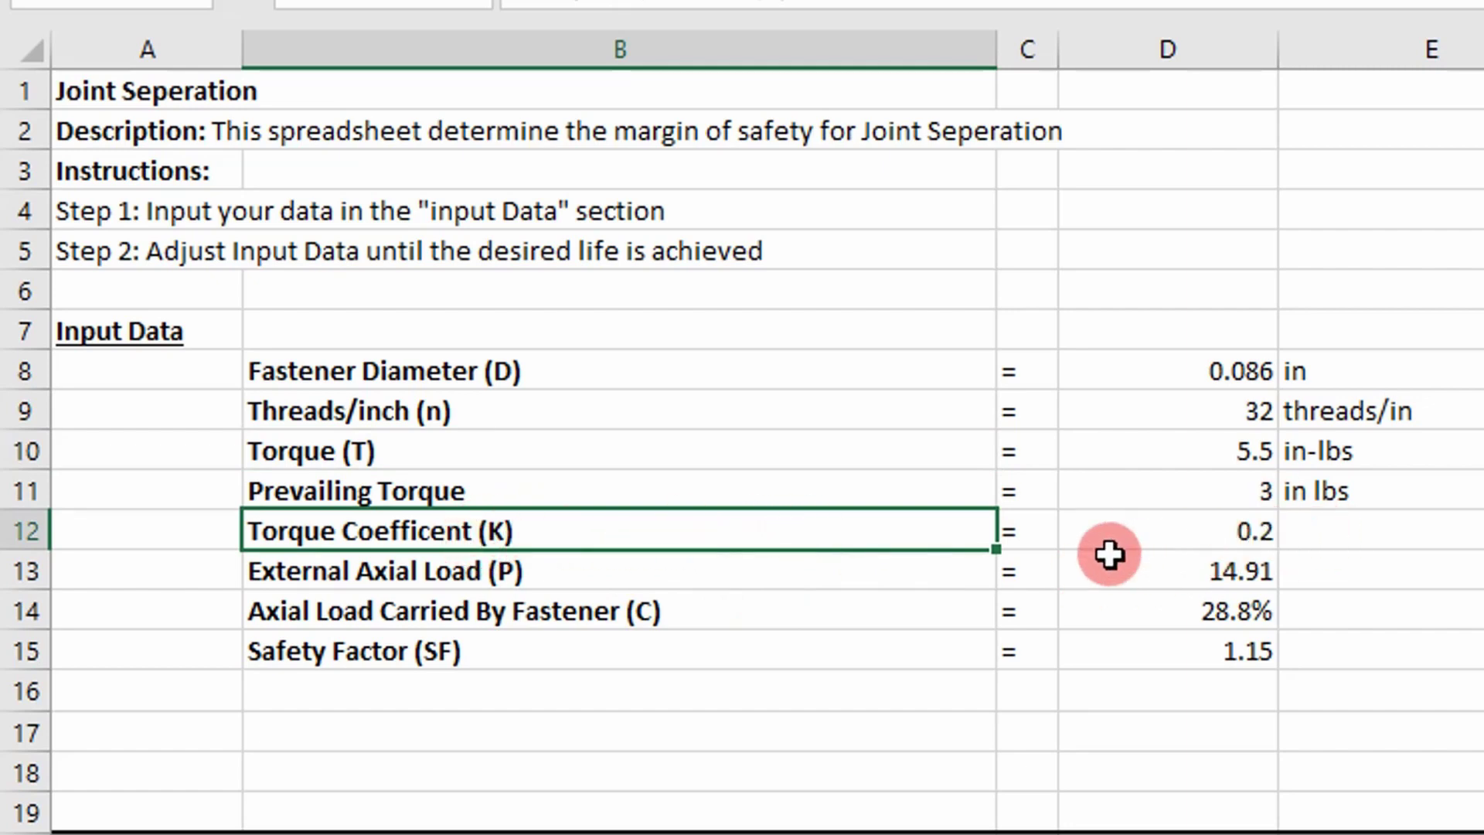
drag(384, 582, 570, 584)
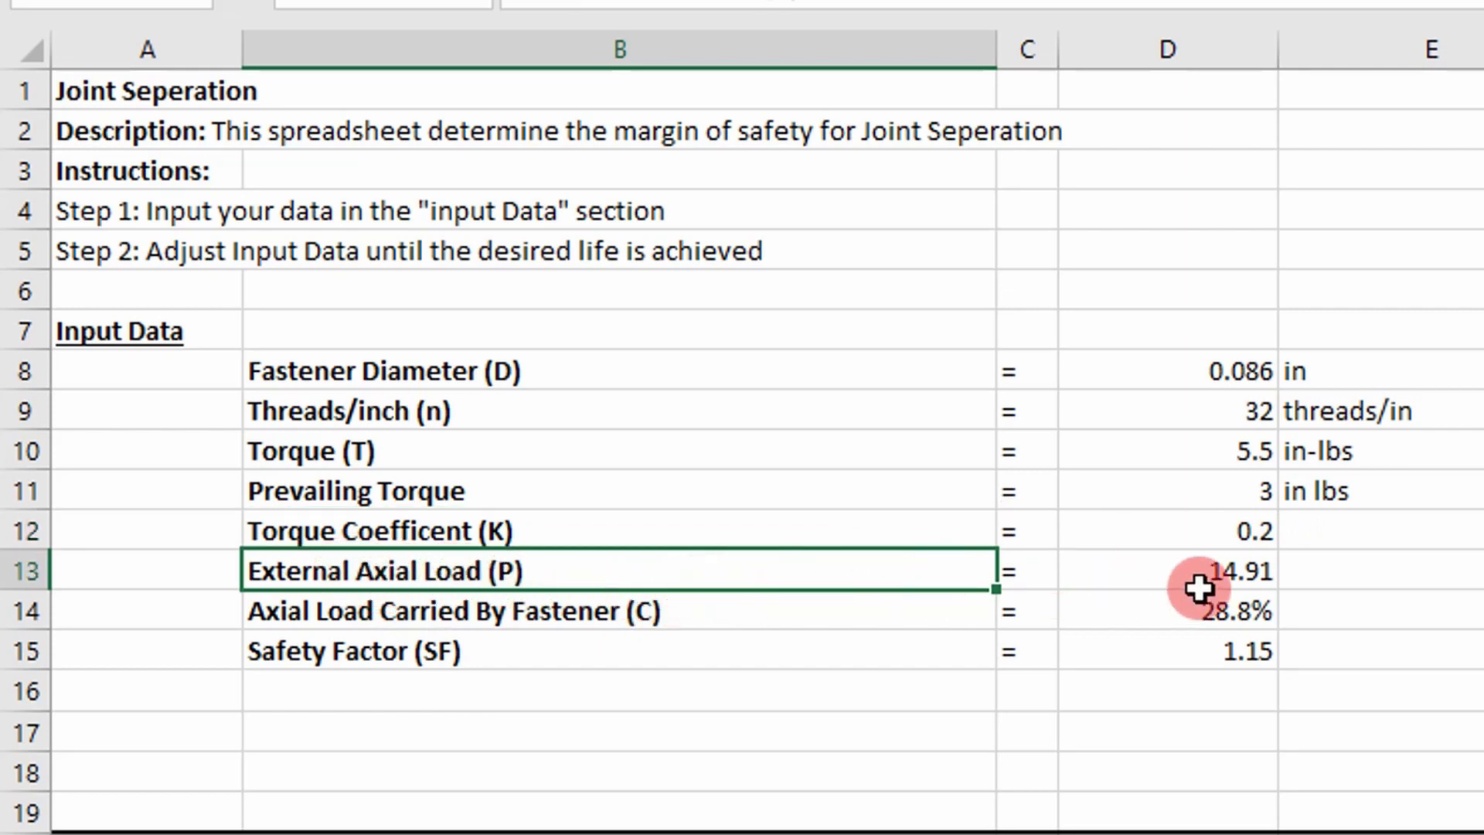
click(1225, 580)
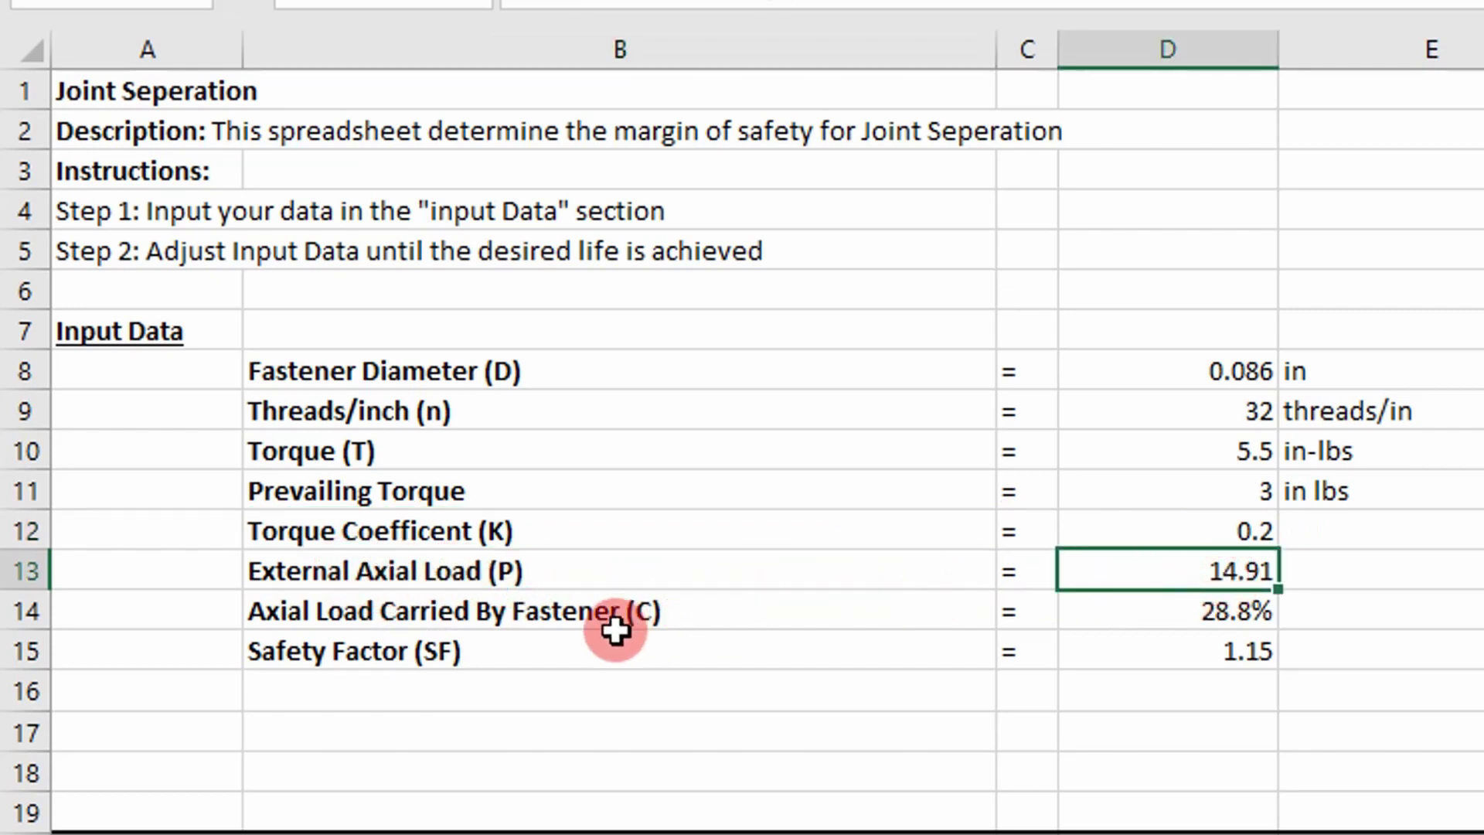
click(313, 607)
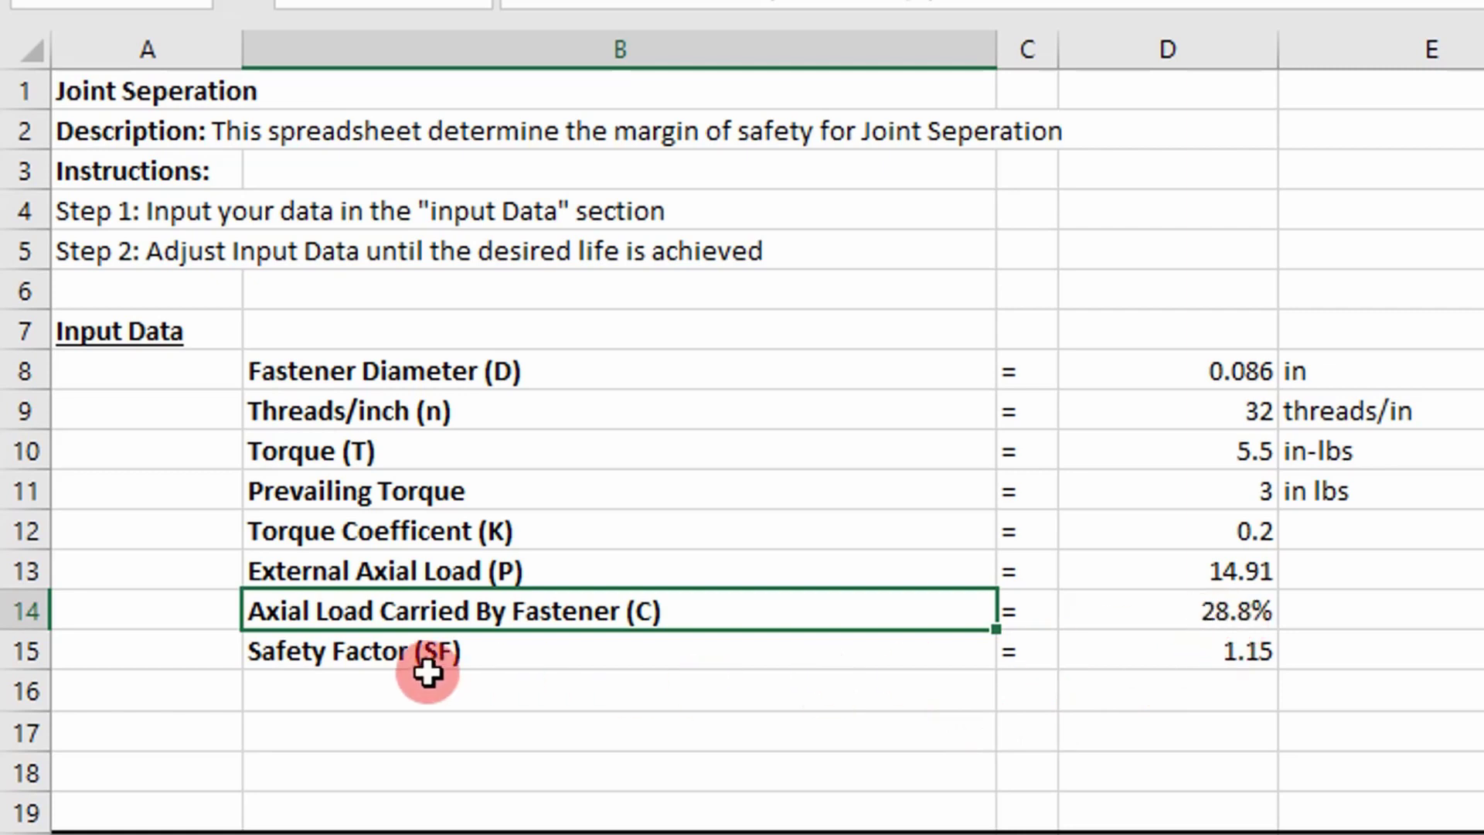
scroll(767, 673, down, 1)
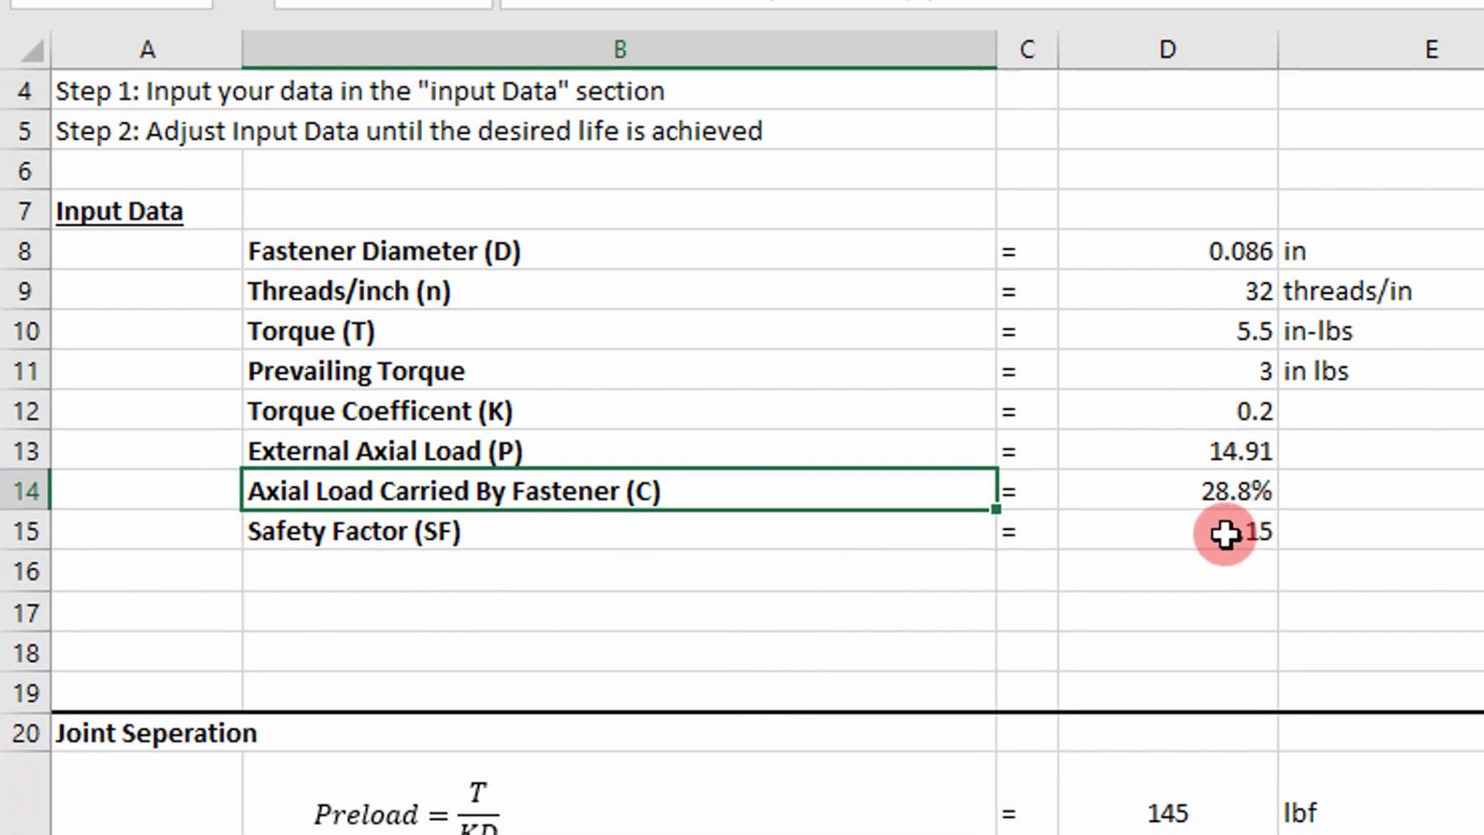
scroll(1167, 533, down, 1)
scroll(1005, 538, down, 1)
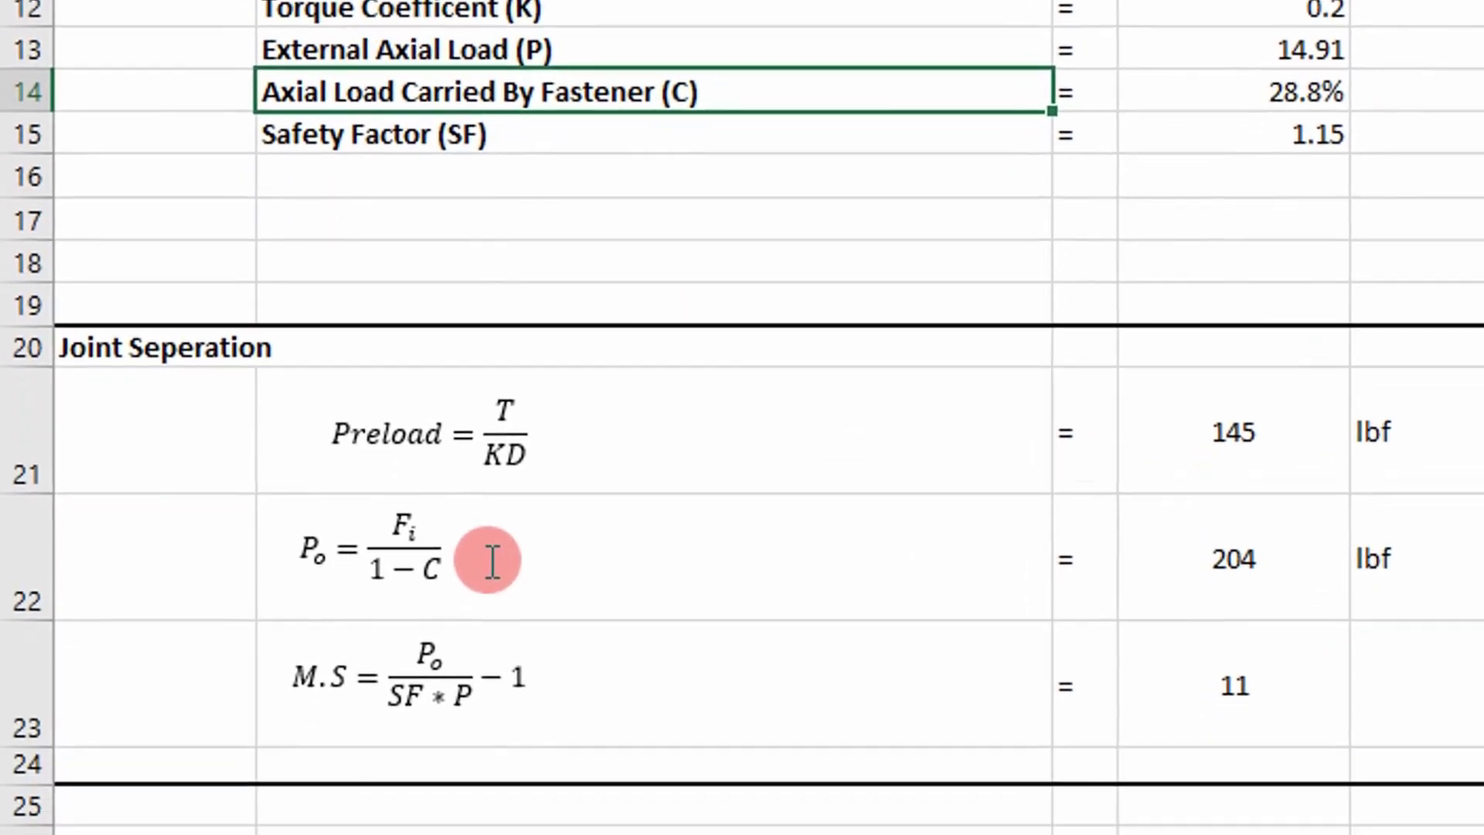
Examine the preload equation and trace the input cells referenced by the formula in its result cell.
drag(328, 358, 556, 354)
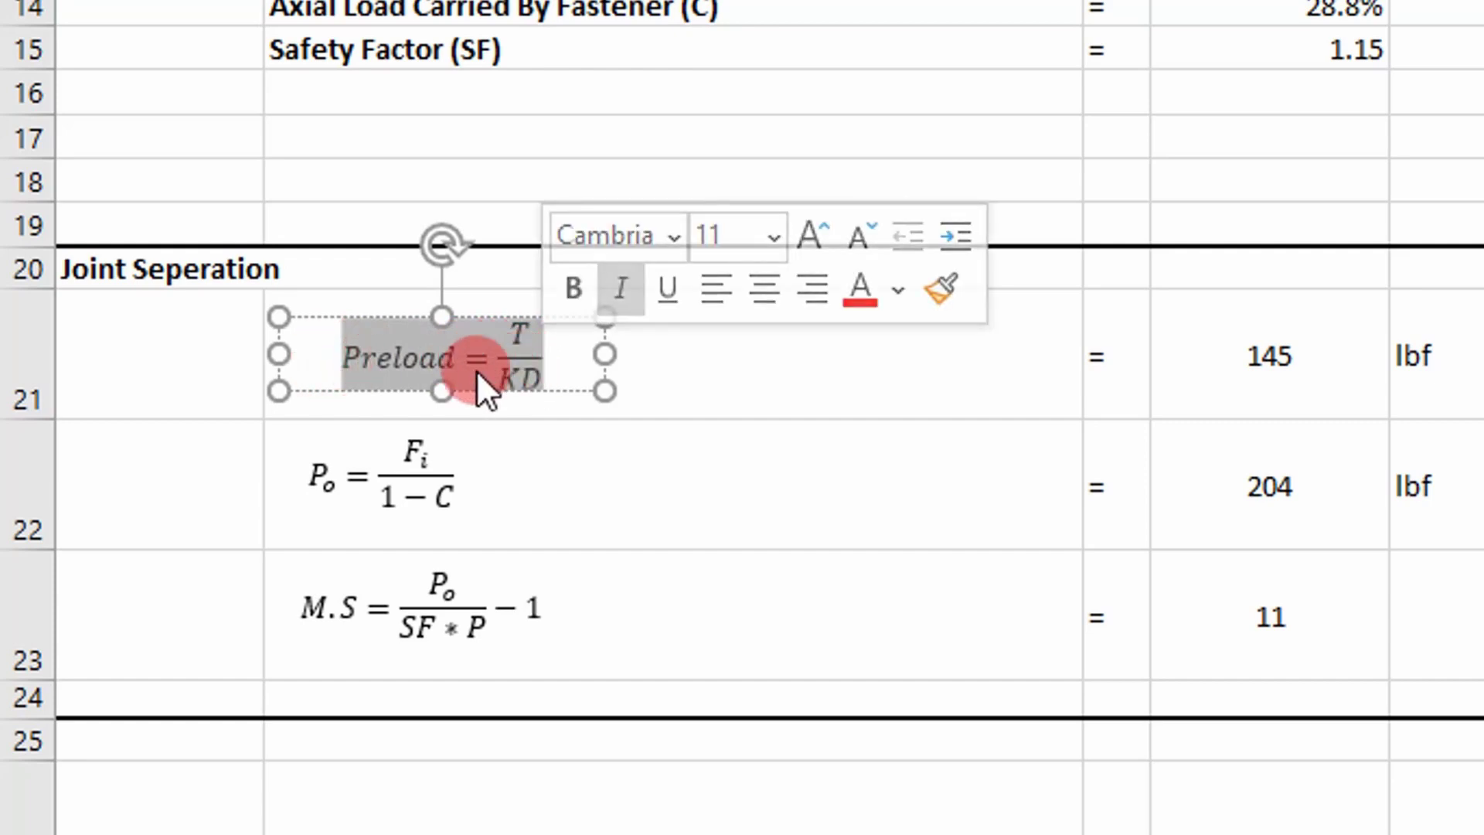
click(396, 359)
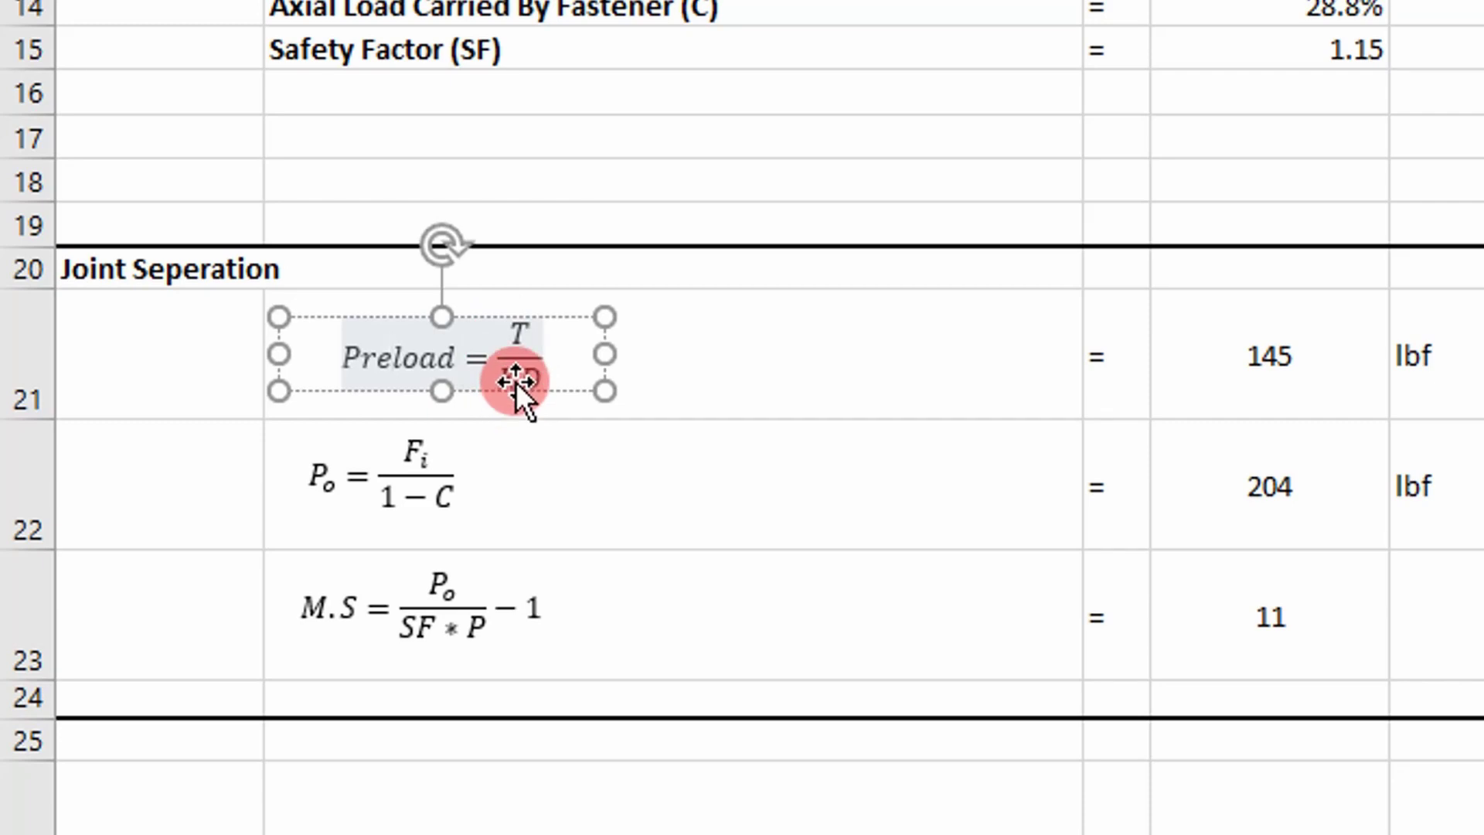
click(1275, 364)
double_click(1283, 367)
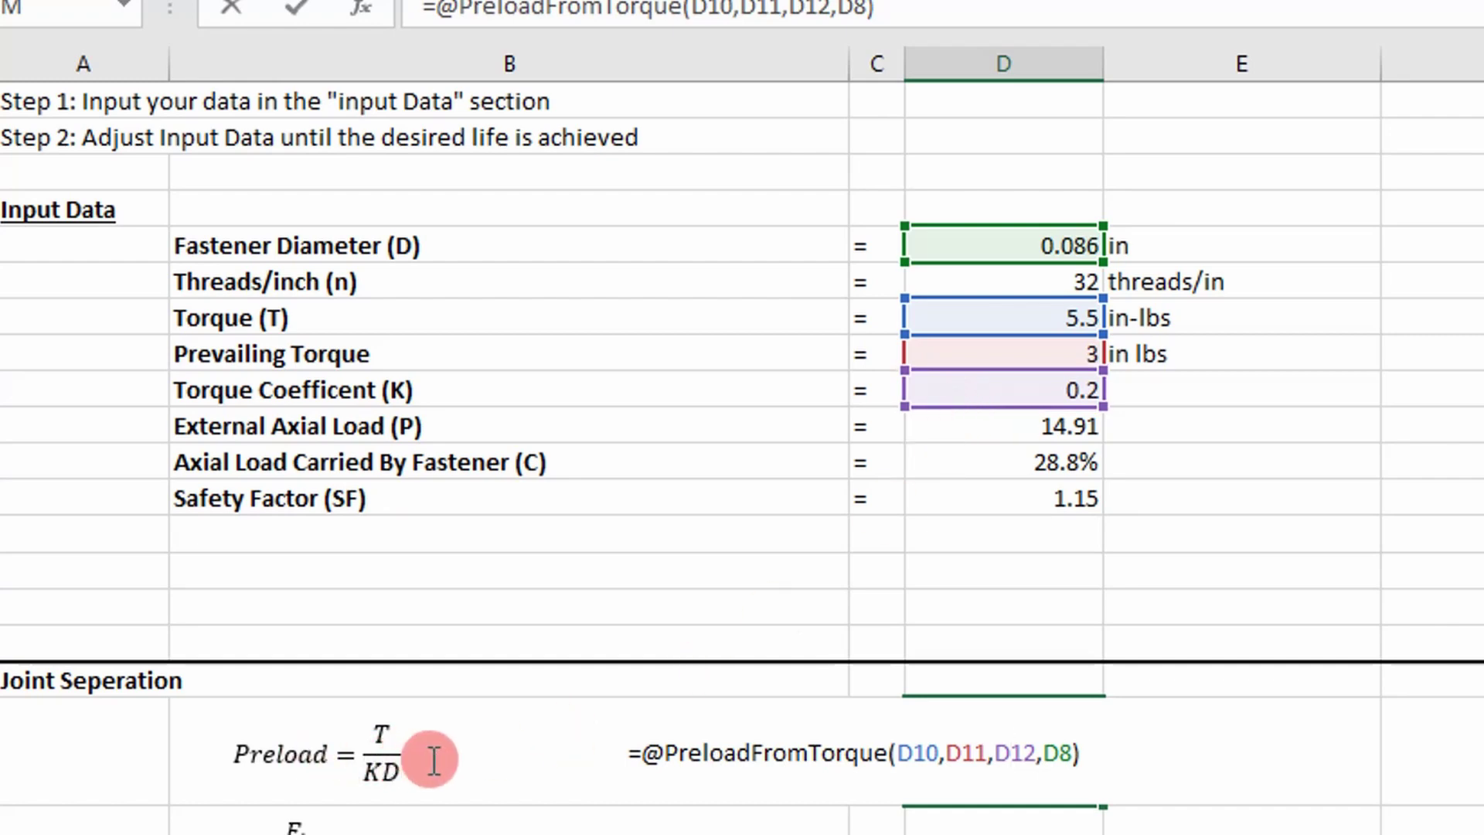
key(Escape)
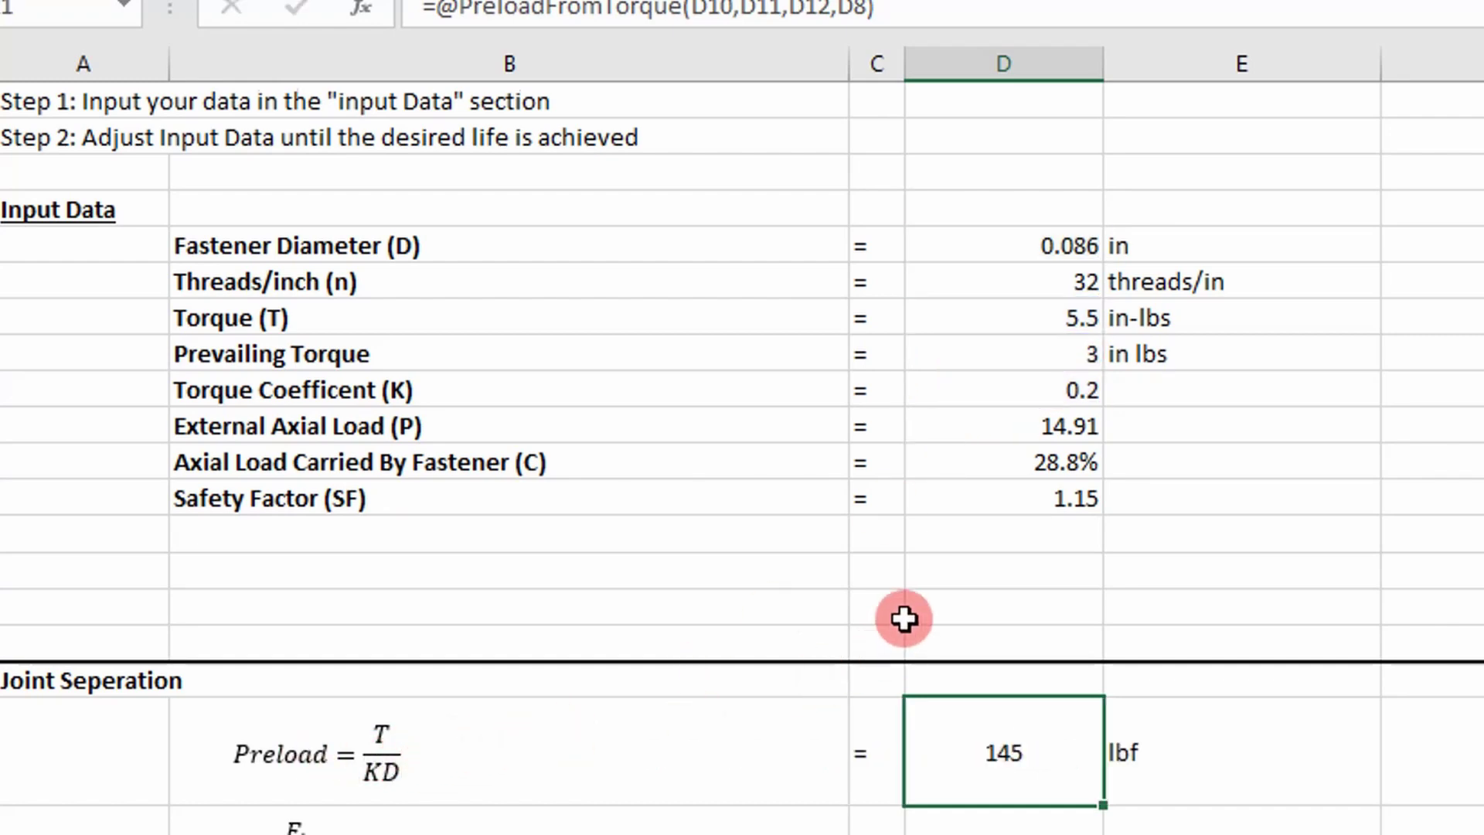
Examine the P_o equation in the joint separation section, including its preload and 1 − C terms.
scroll(878, 596, down, 2)
scroll(696, 533, down, 1)
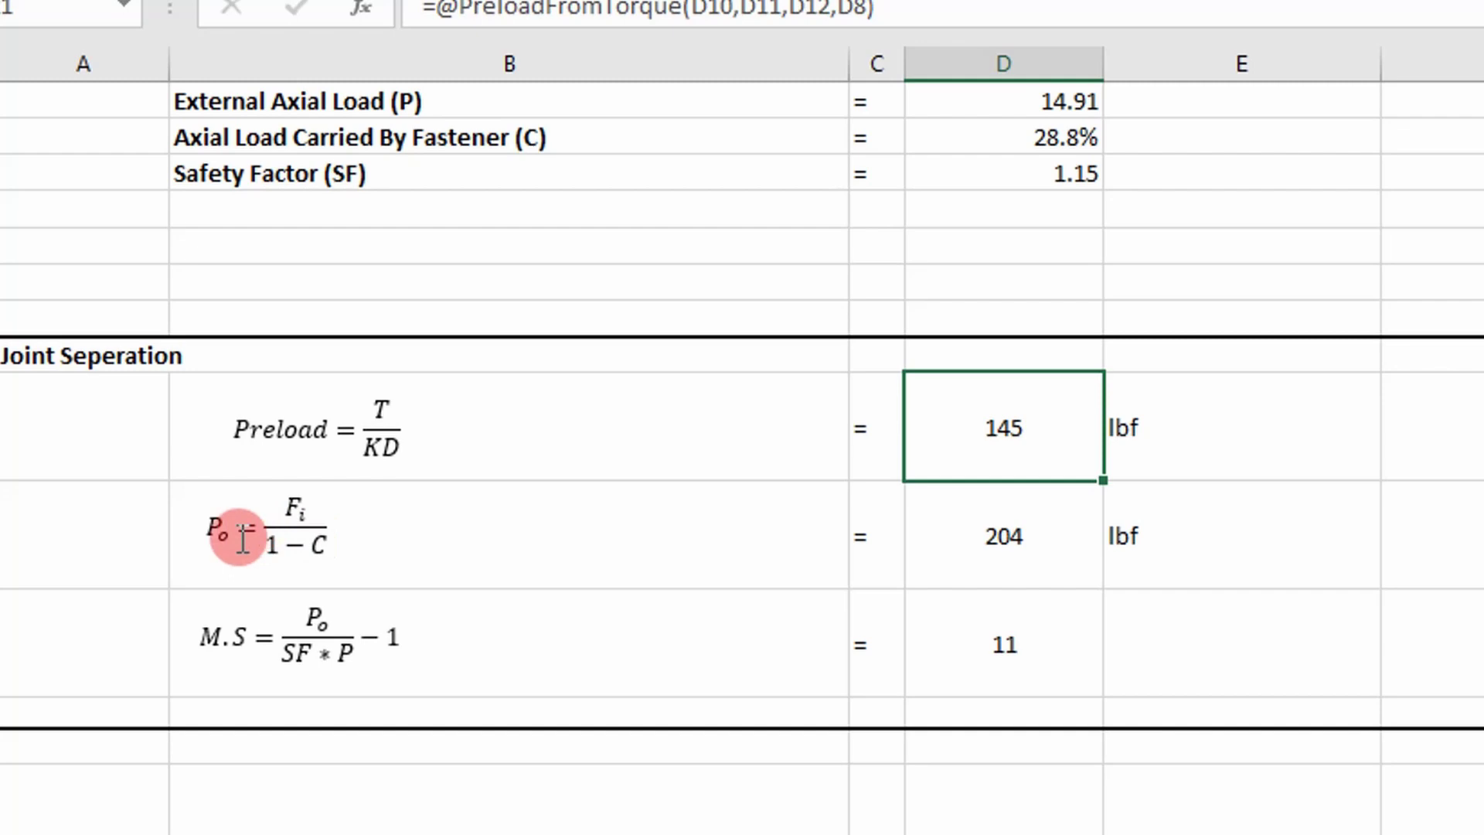
scroll(274, 532, up, 1)
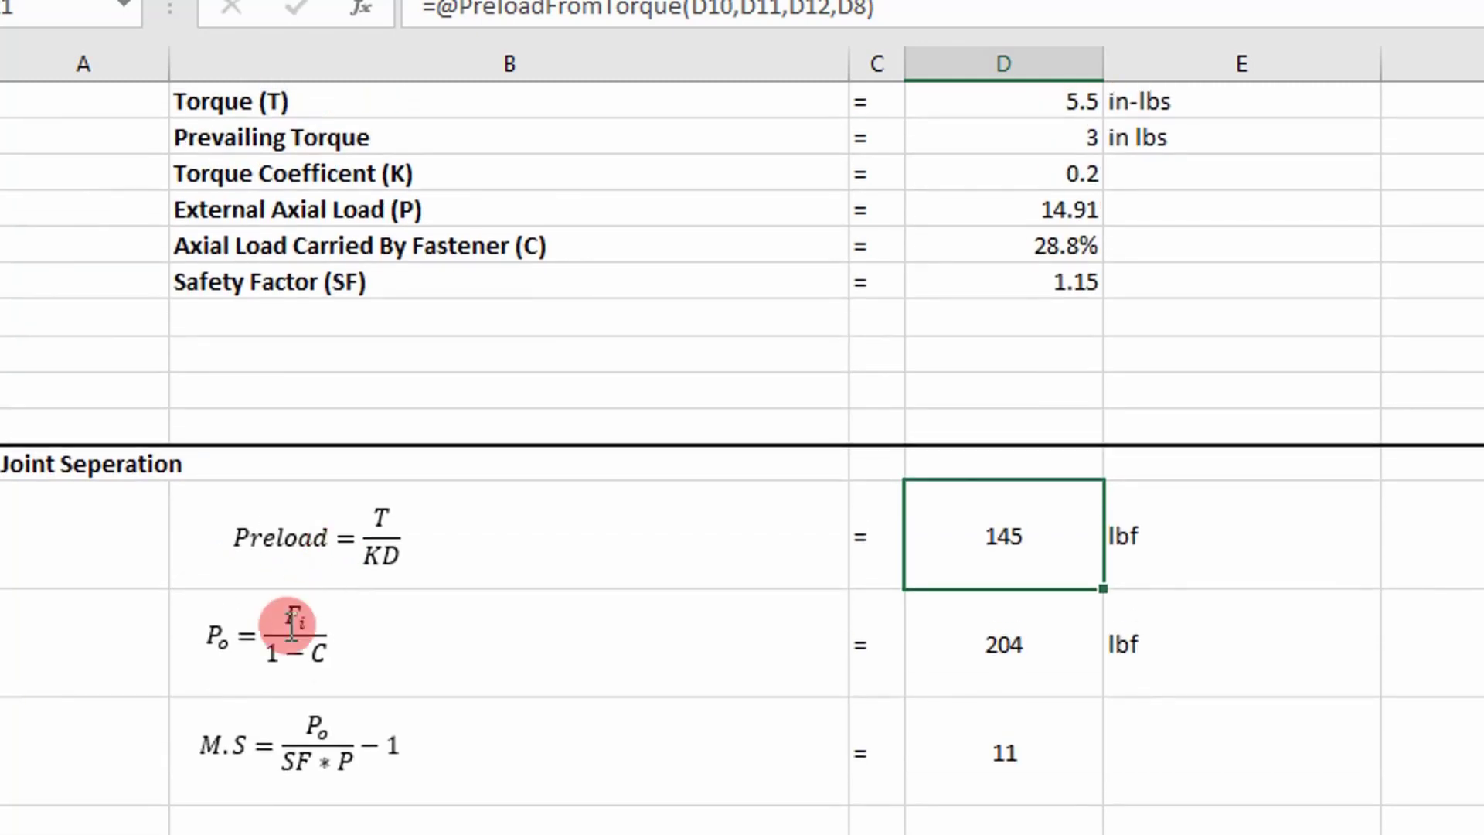
click(317, 636)
drag(259, 635, 215, 623)
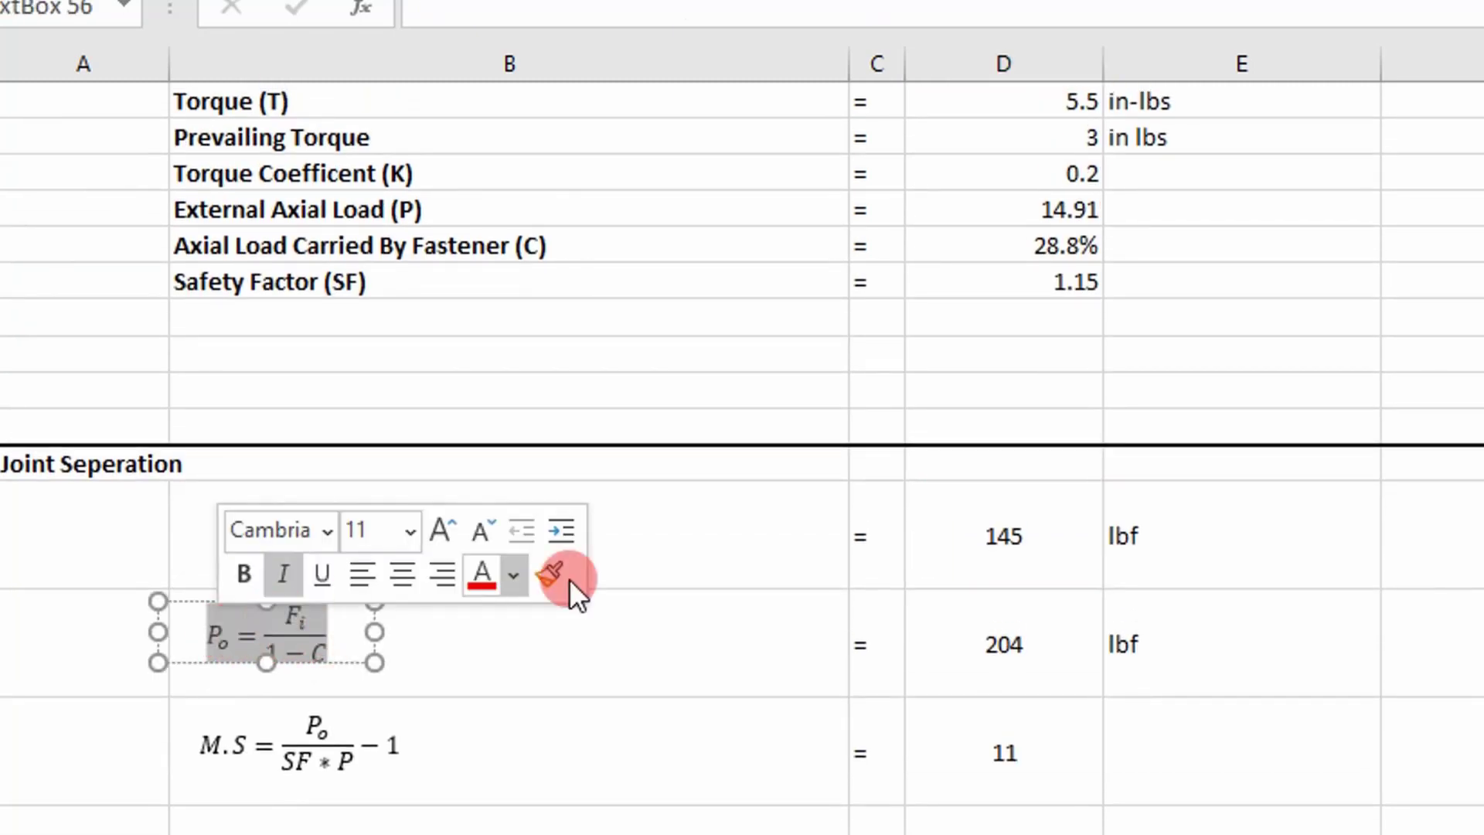
Examine the preload and external load diagrams beside the calculations and highlight the Fi > (1 − C)P condition.
scroll(1126, 494, up, 1)
click(1421, 468)
scroll(1420, 494, right, 8)
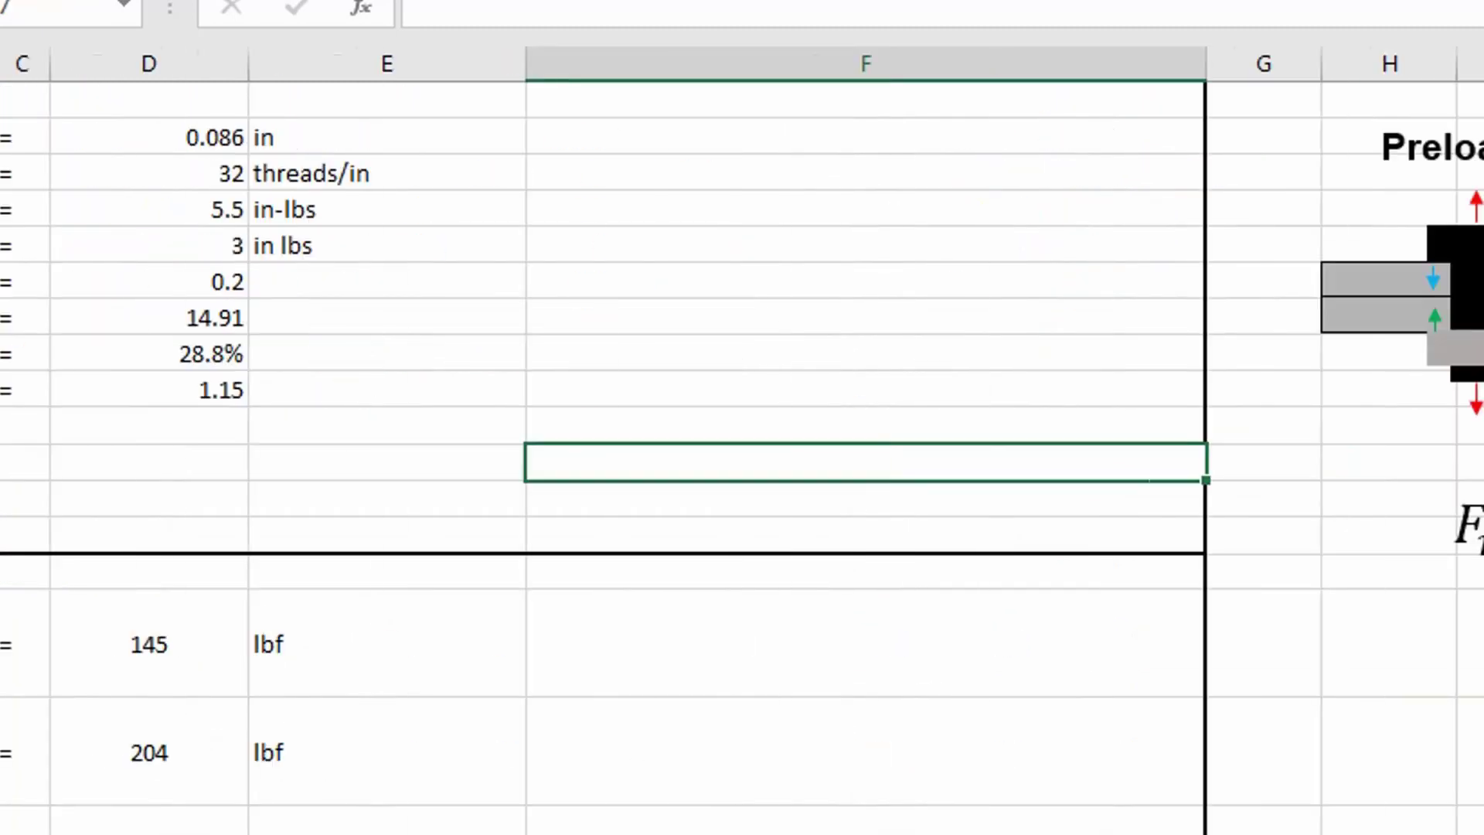
scroll(742, 440, right, 1)
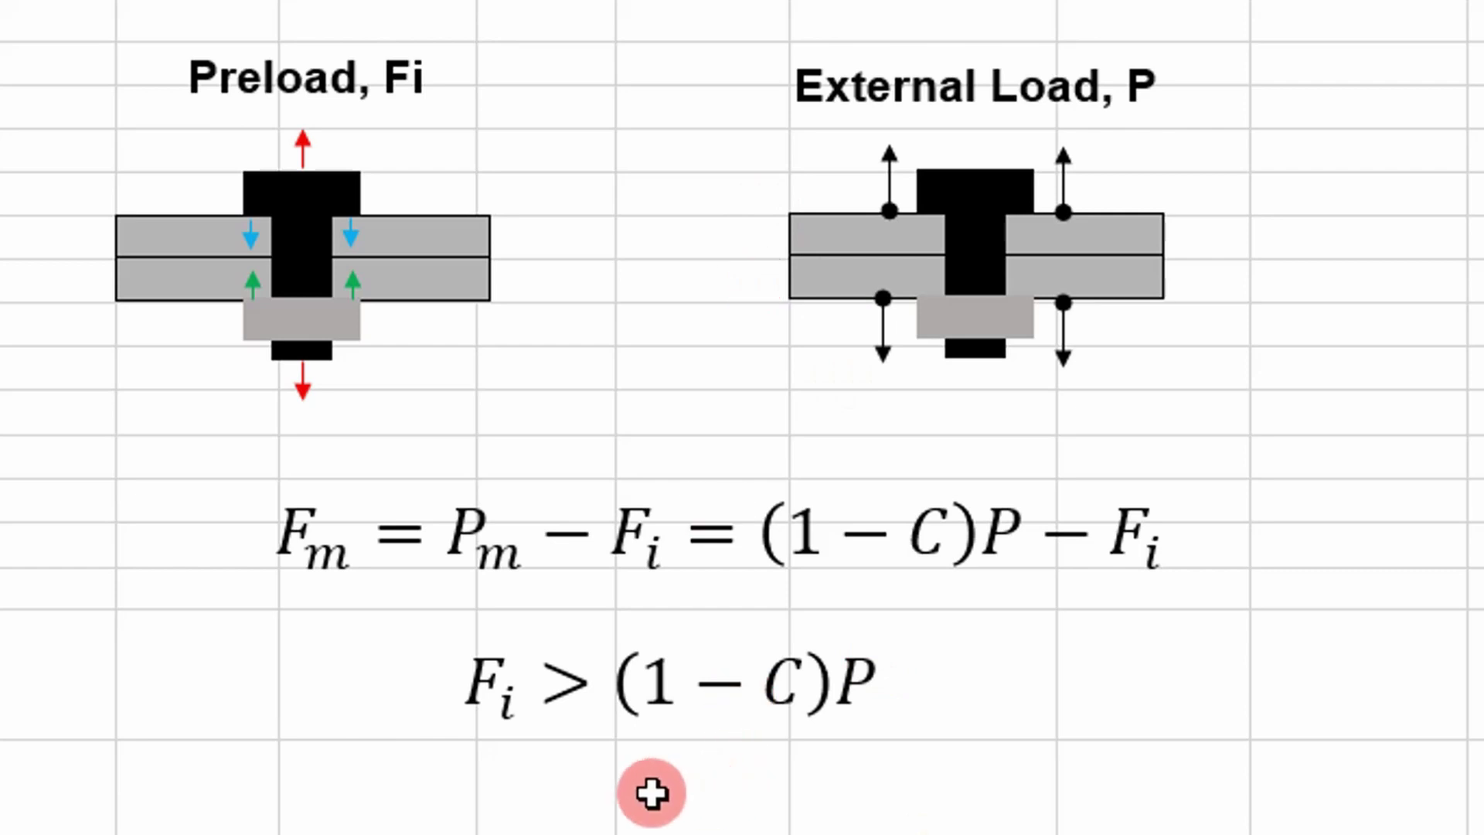
drag(467, 686, 894, 679)
click(868, 677)
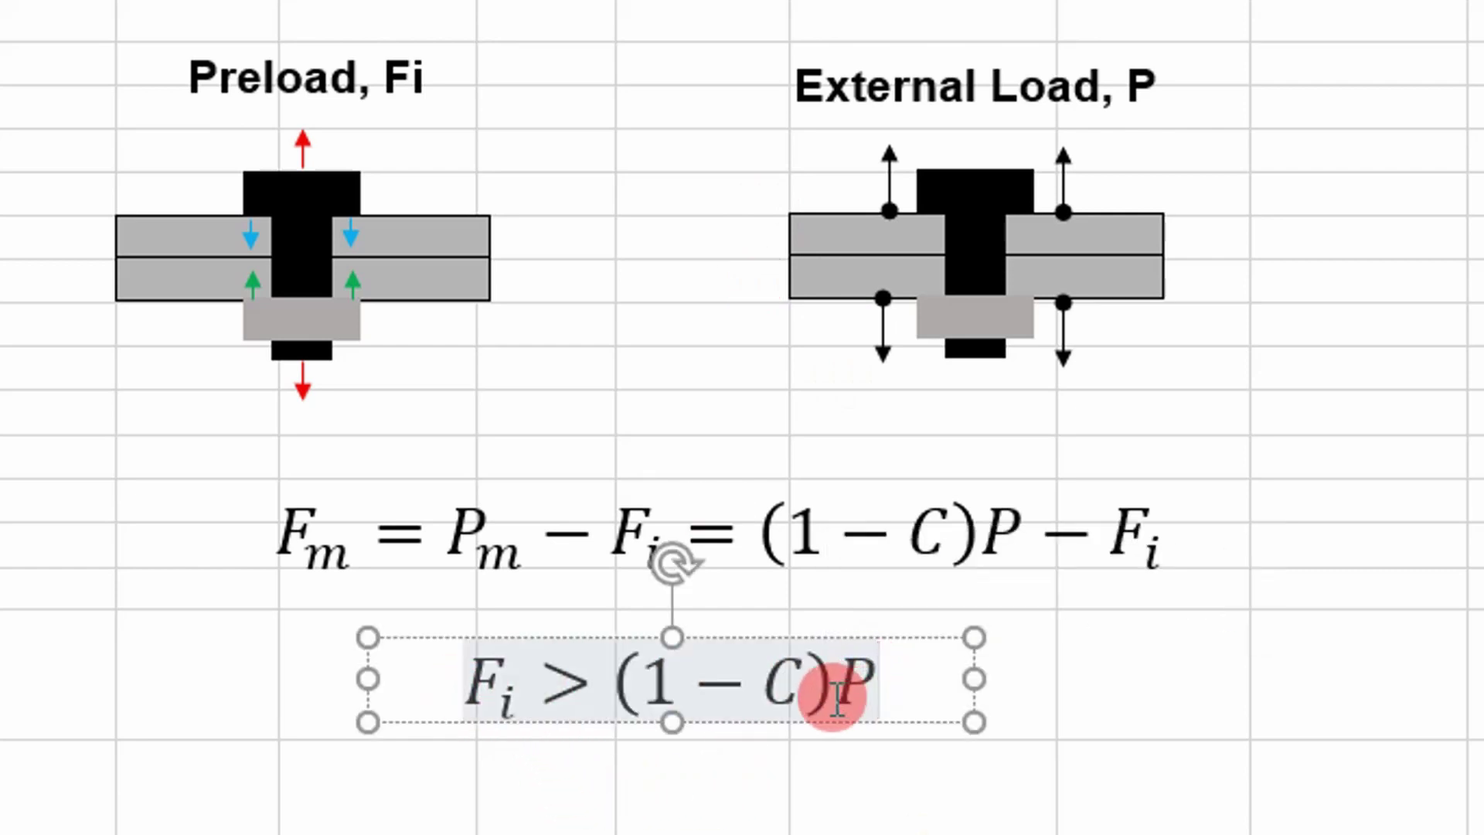
double_click(868, 680)
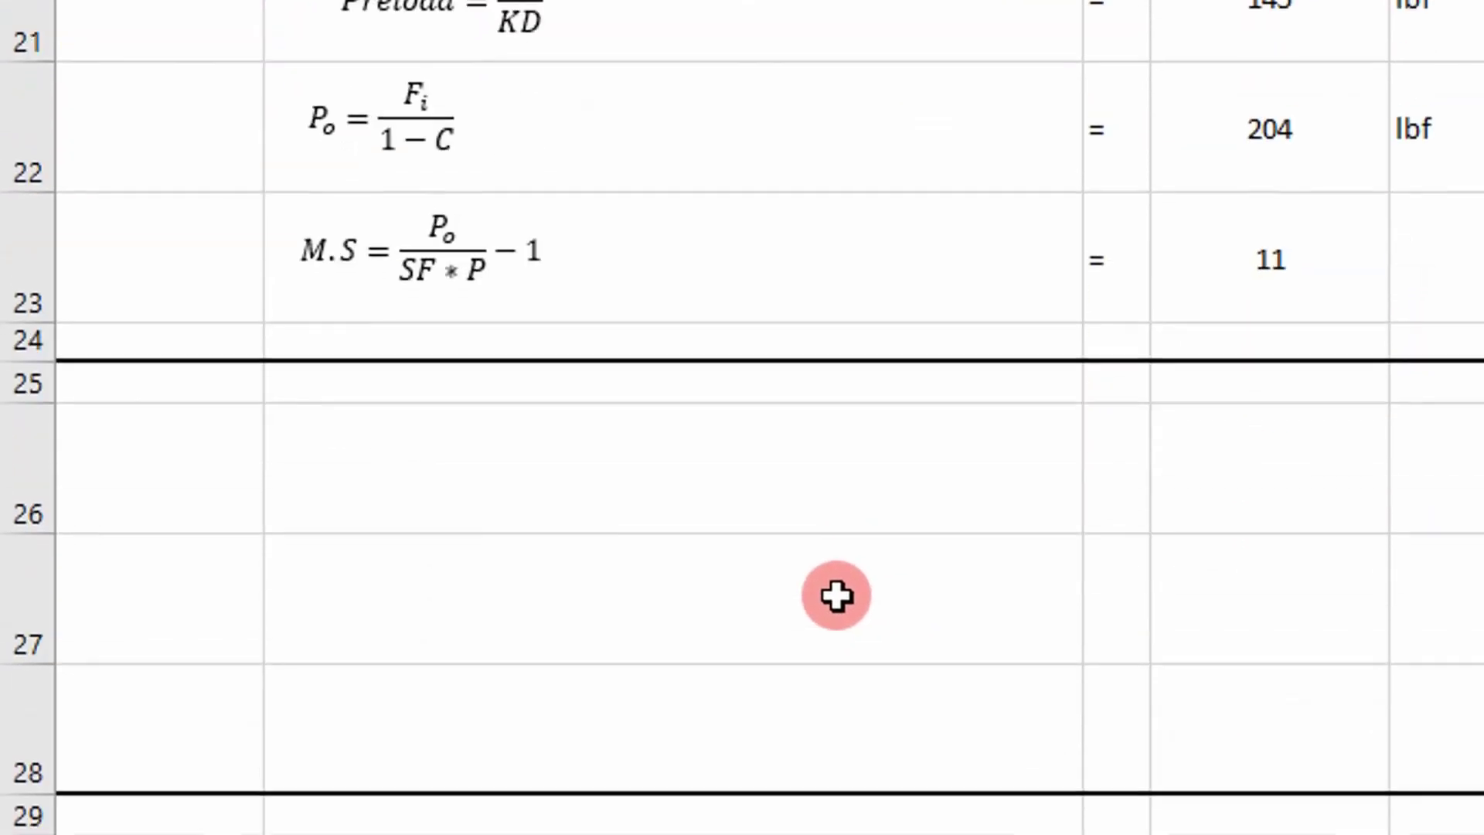
Return to the joint separation calculations and inspect the margin of safety equation along with the P_o result it uses.
scroll(820, 583, down, 1)
scroll(801, 573, up, 2)
scroll(556, 576, up, 1)
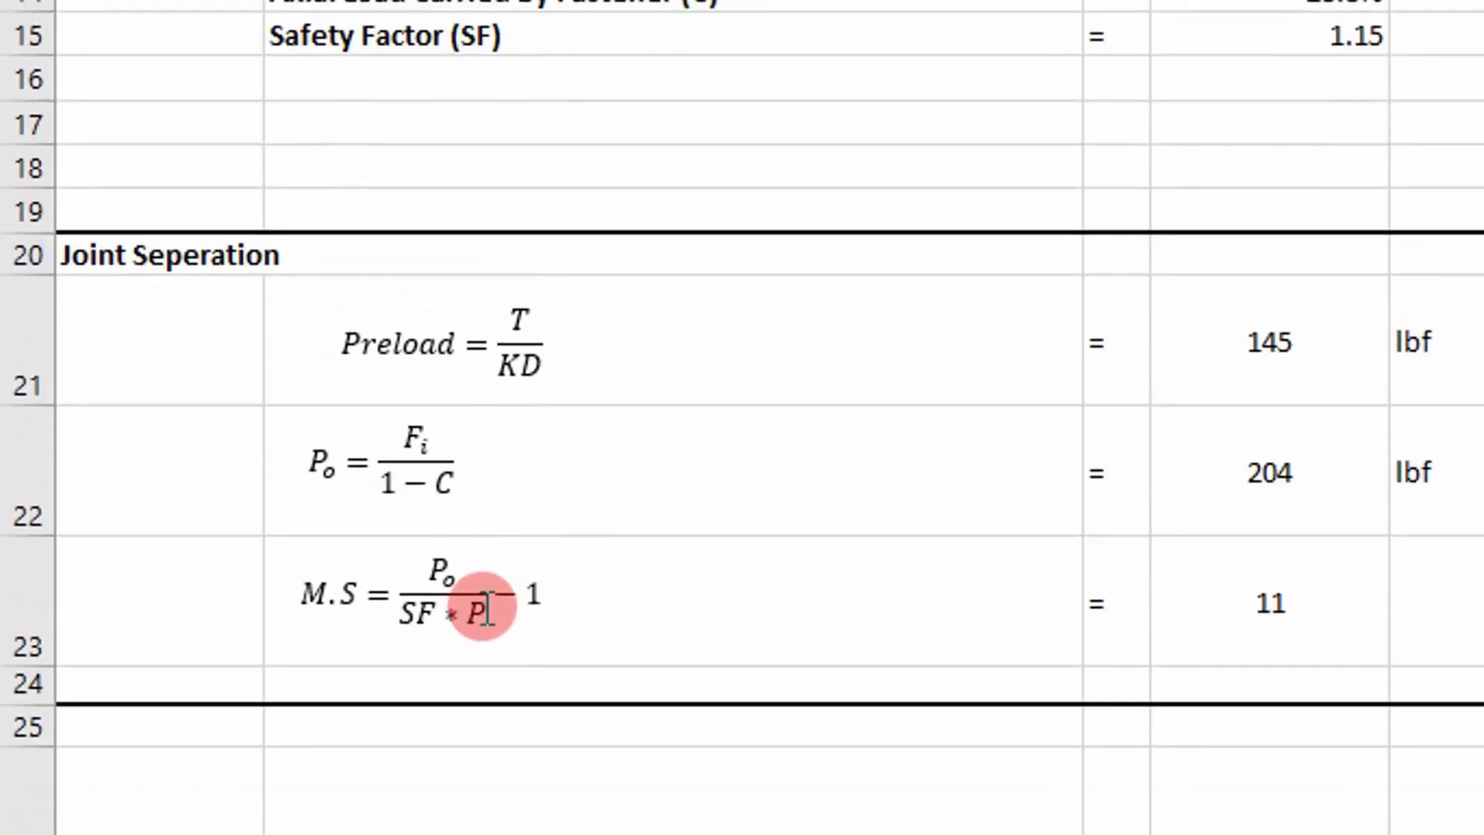
click(488, 604)
click(429, 558)
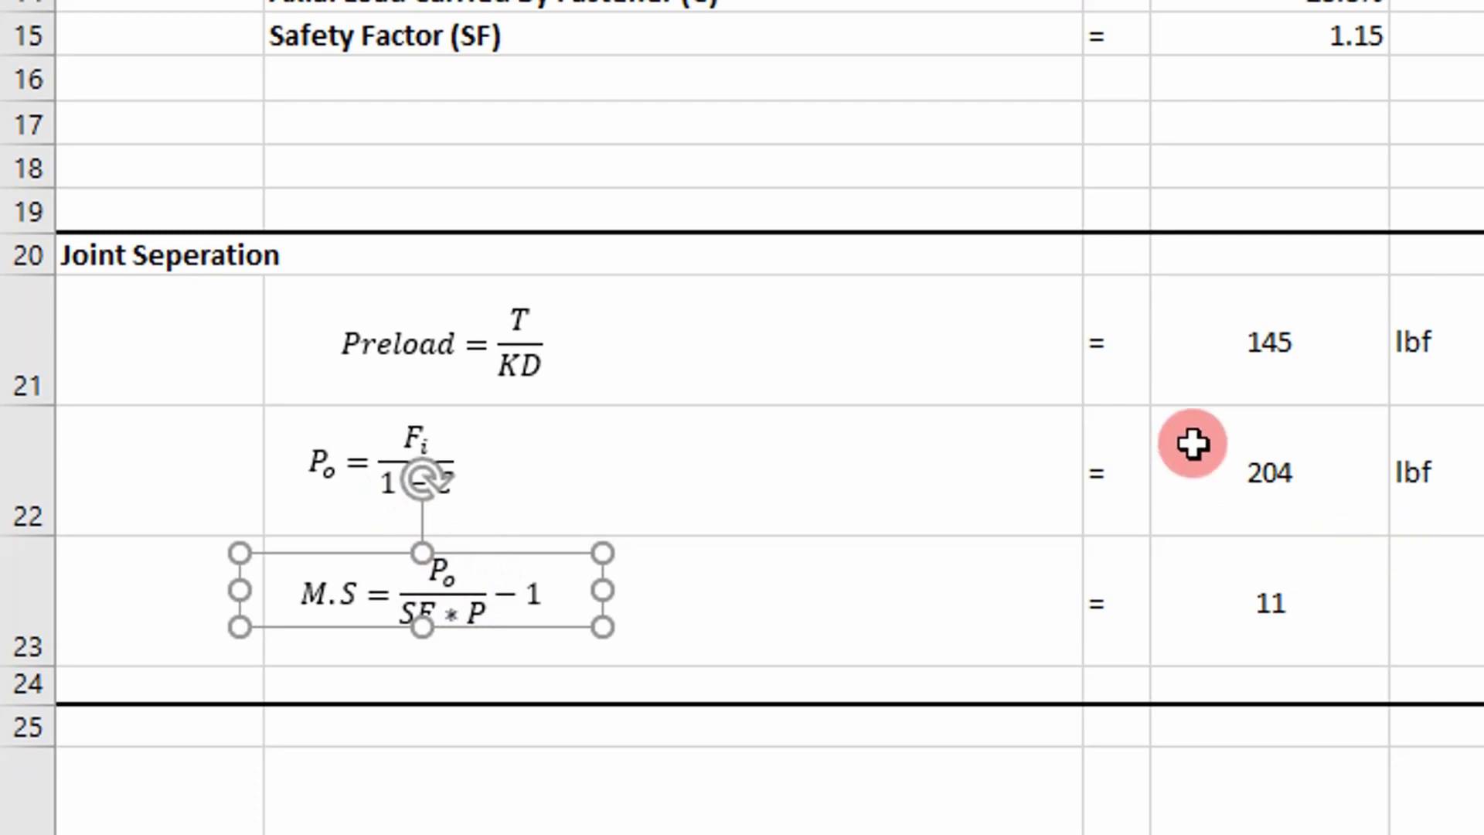
click(1232, 472)
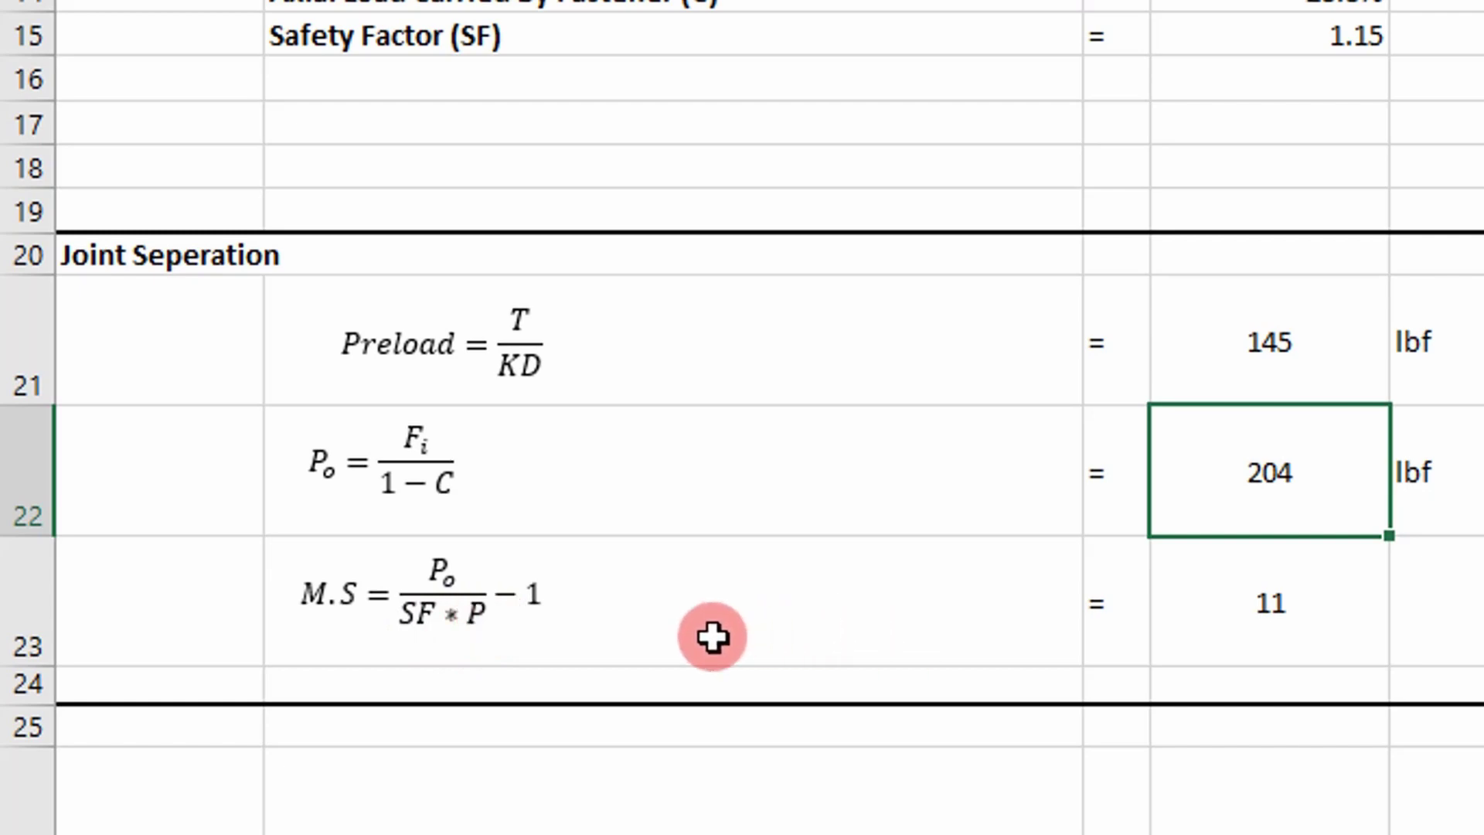
Trace the P_o, safety factor and external axial load cells referenced by the margin of safety formula.
double_click(1260, 624)
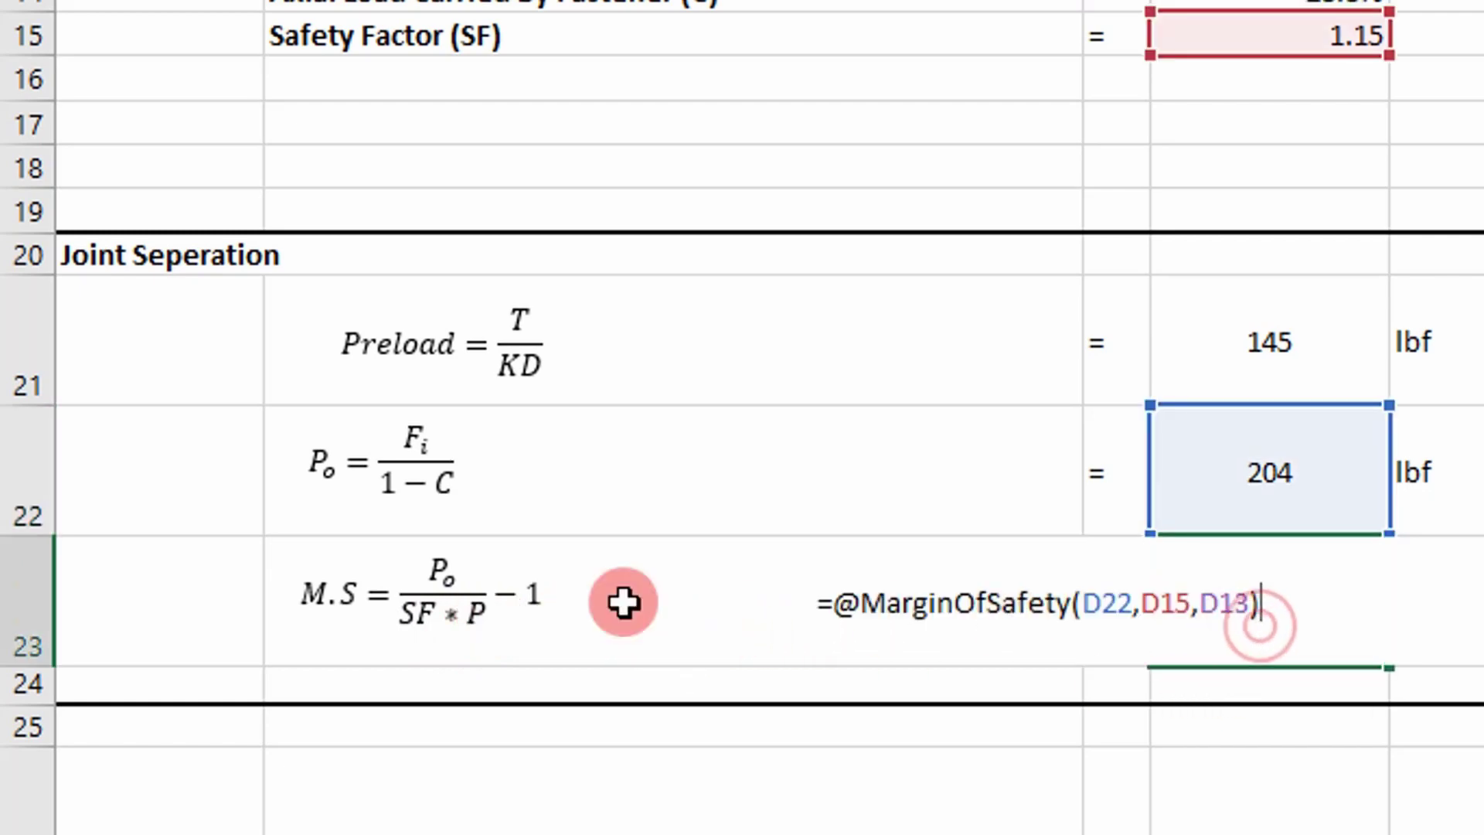
scroll(1043, 587, up, 2)
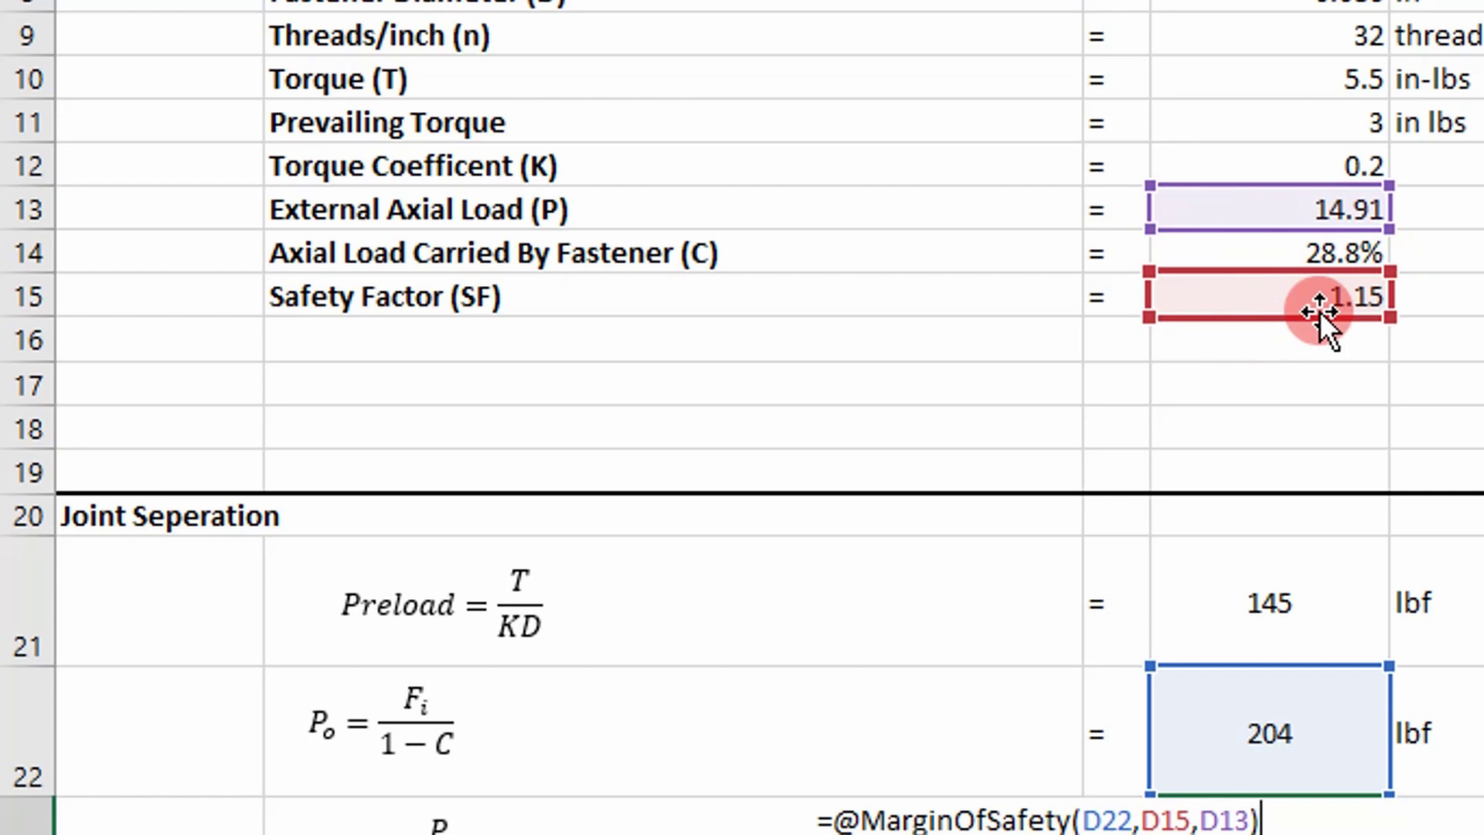
scroll(1317, 313, down, 2)
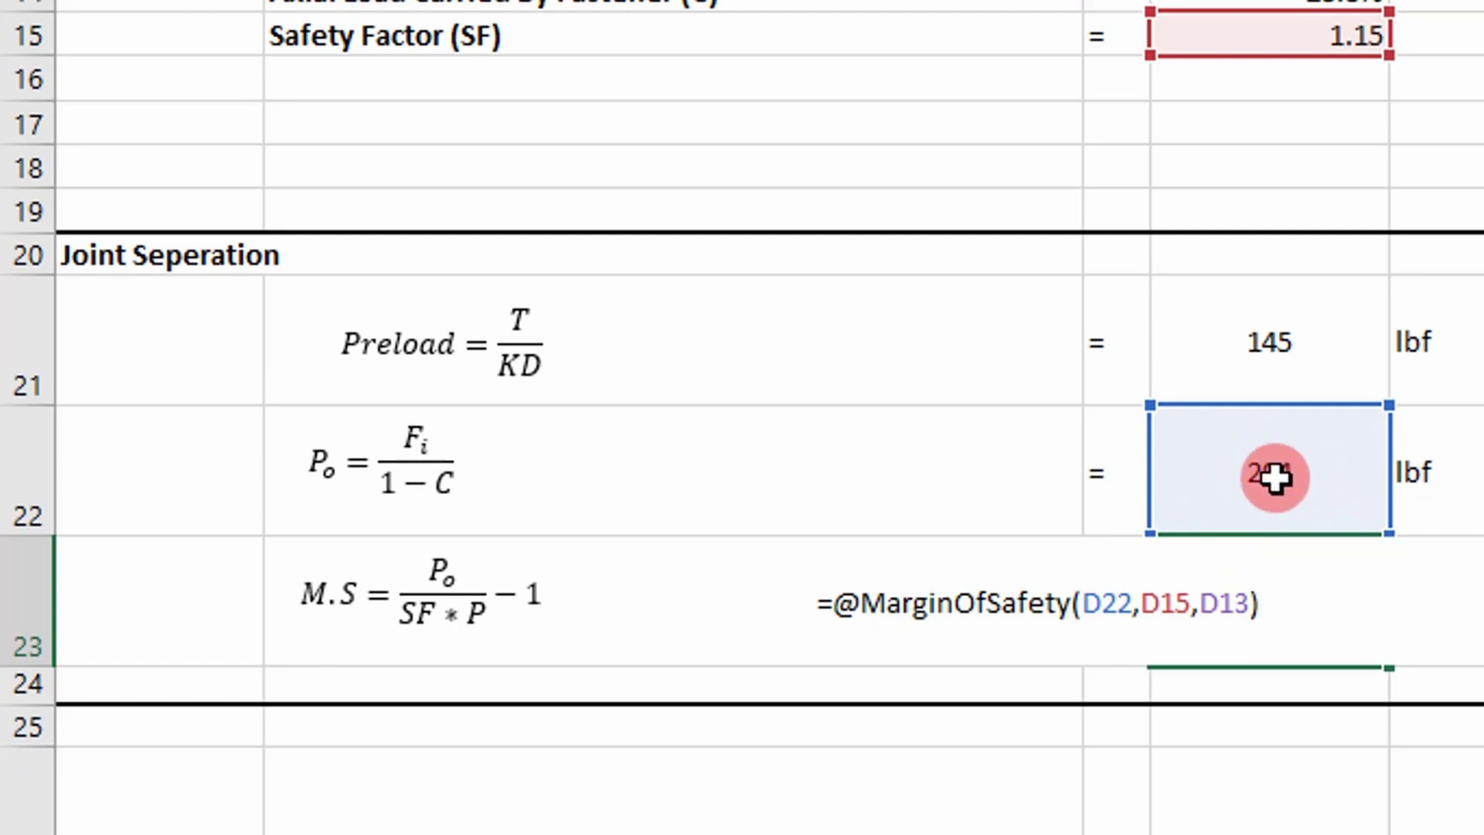
key(ctrl+Return)
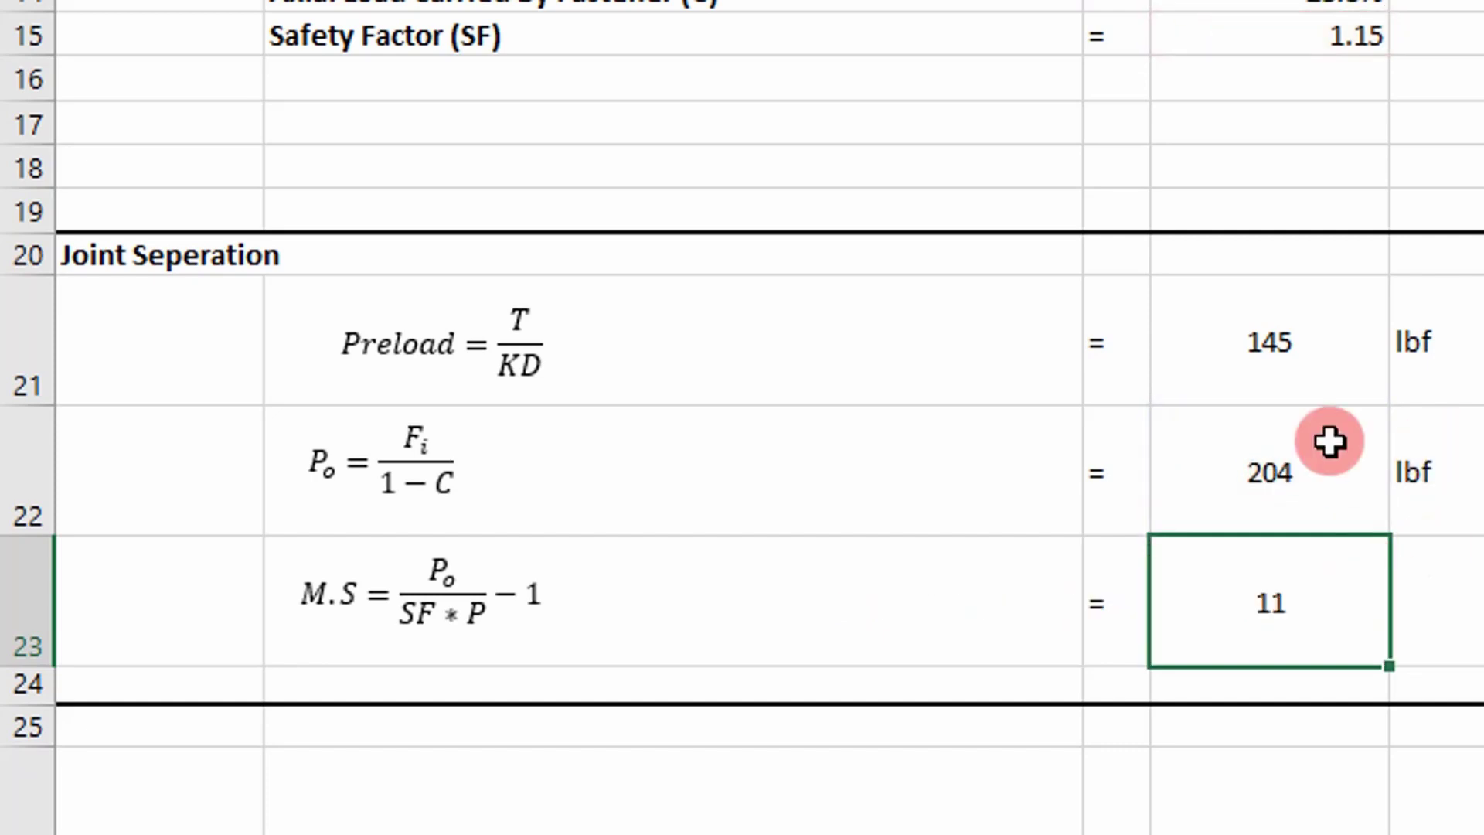
Set the Torque (T) input to 4 in-lbs.
scroll(1375, 418, up, 1)
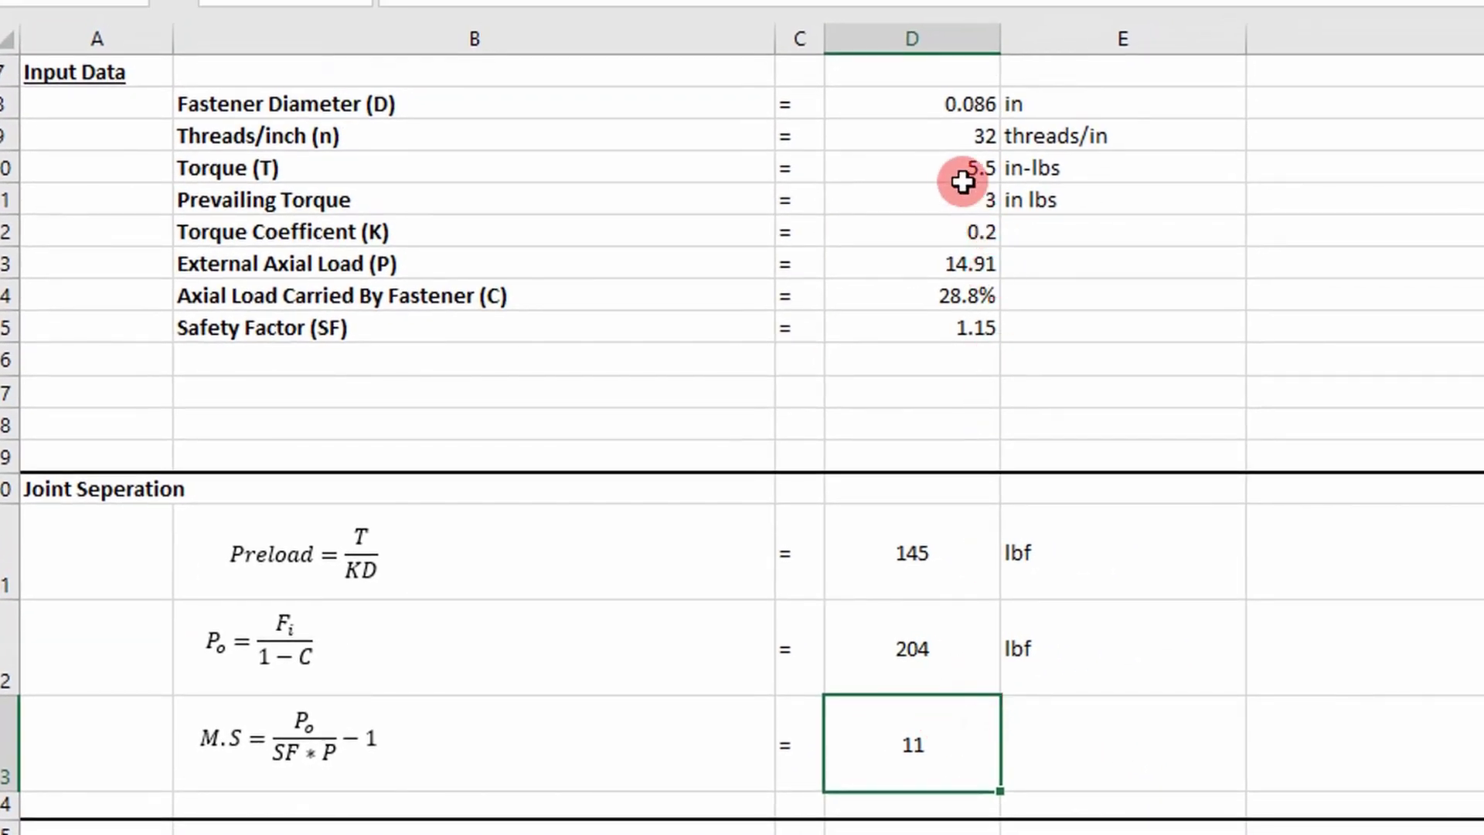
click(971, 169)
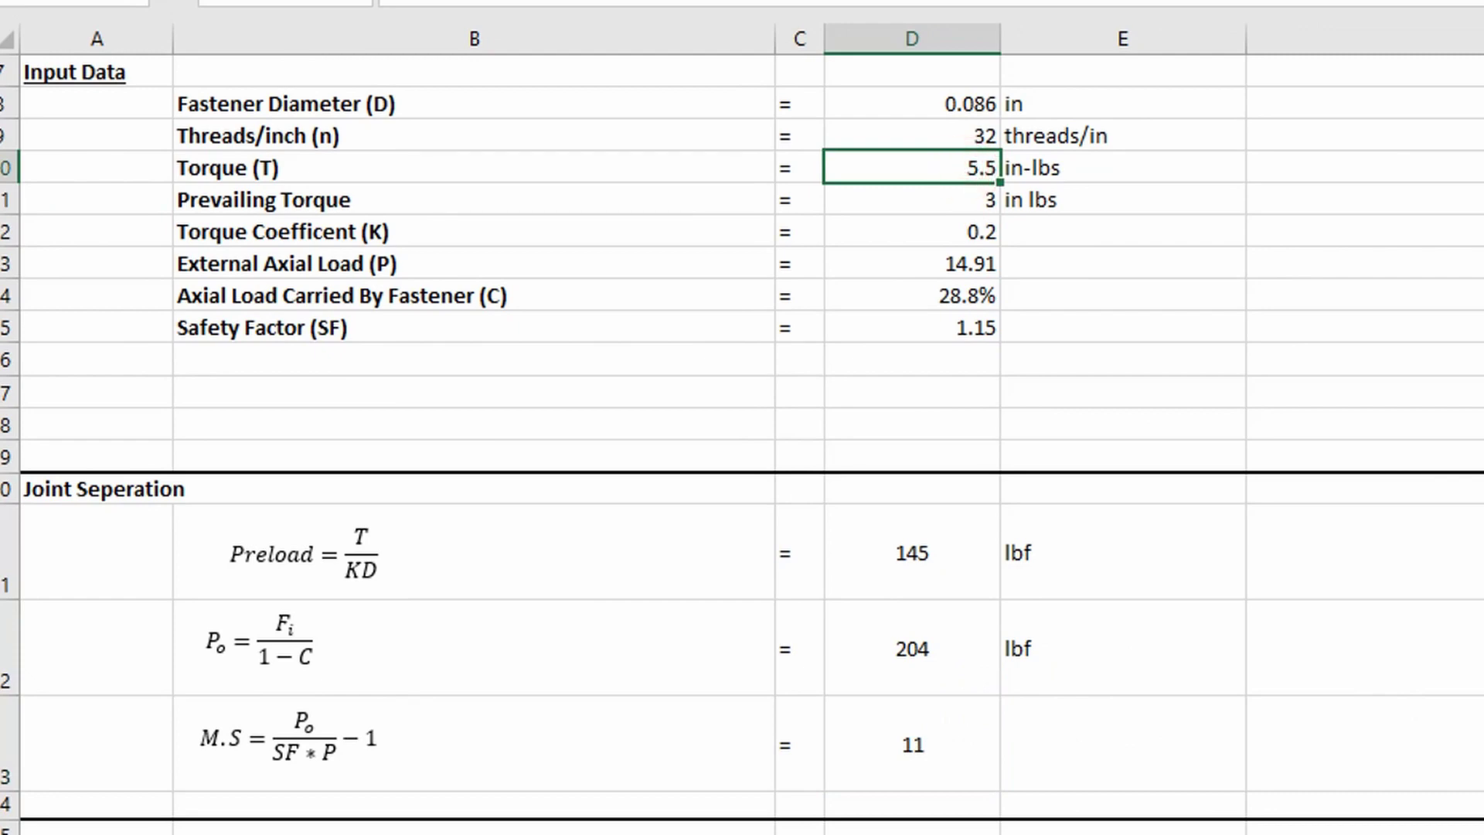
key(Return)
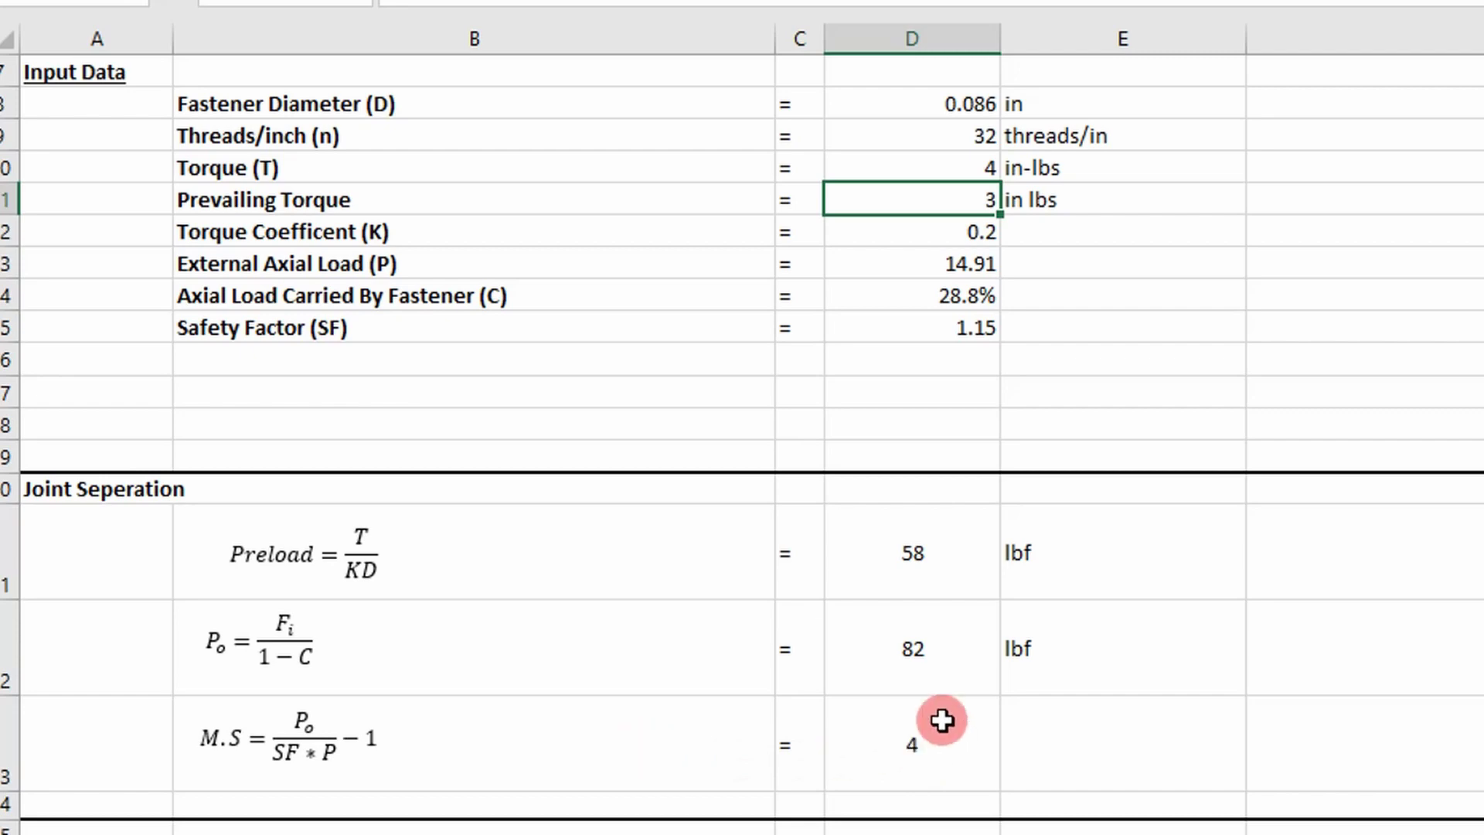
Set the Torque (T) input to 3 in-lbs, equal to the prevailing torque.
click(977, 168)
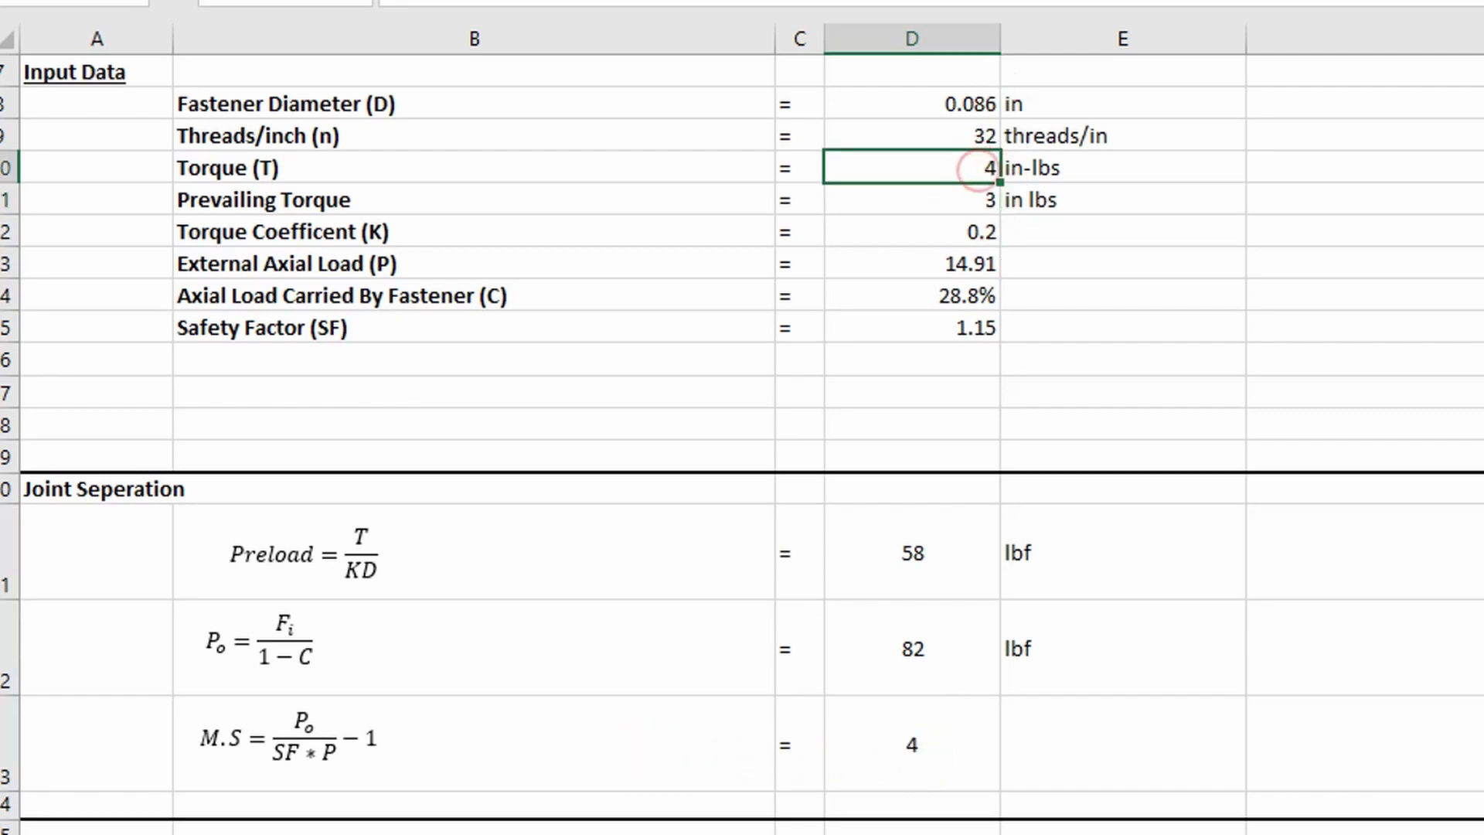
text(4)
key(BackSpace)
text(3)
key(Return)
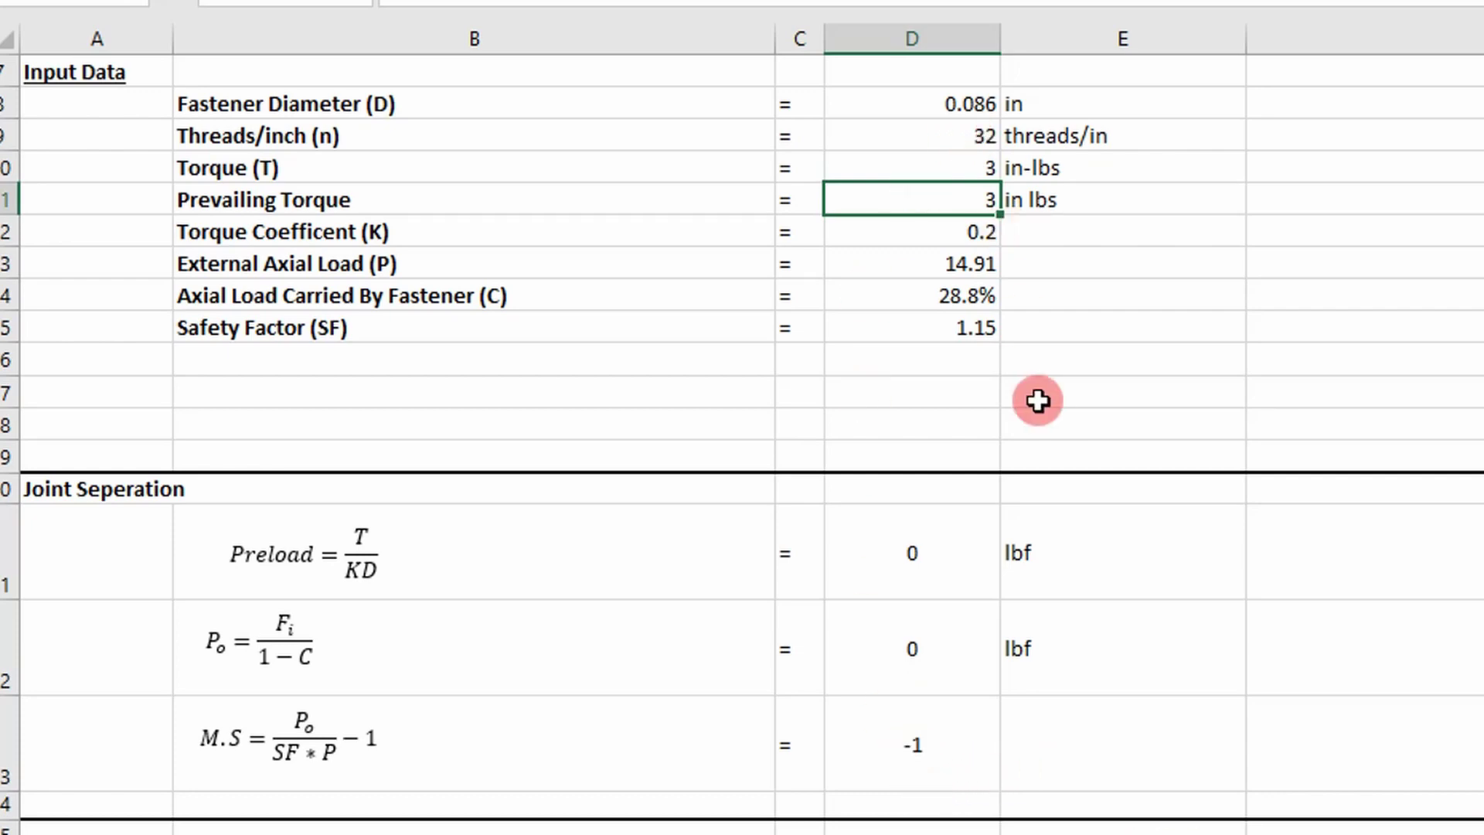
Set the Torque (T) input back to 4 in-lbs.
click(964, 161)
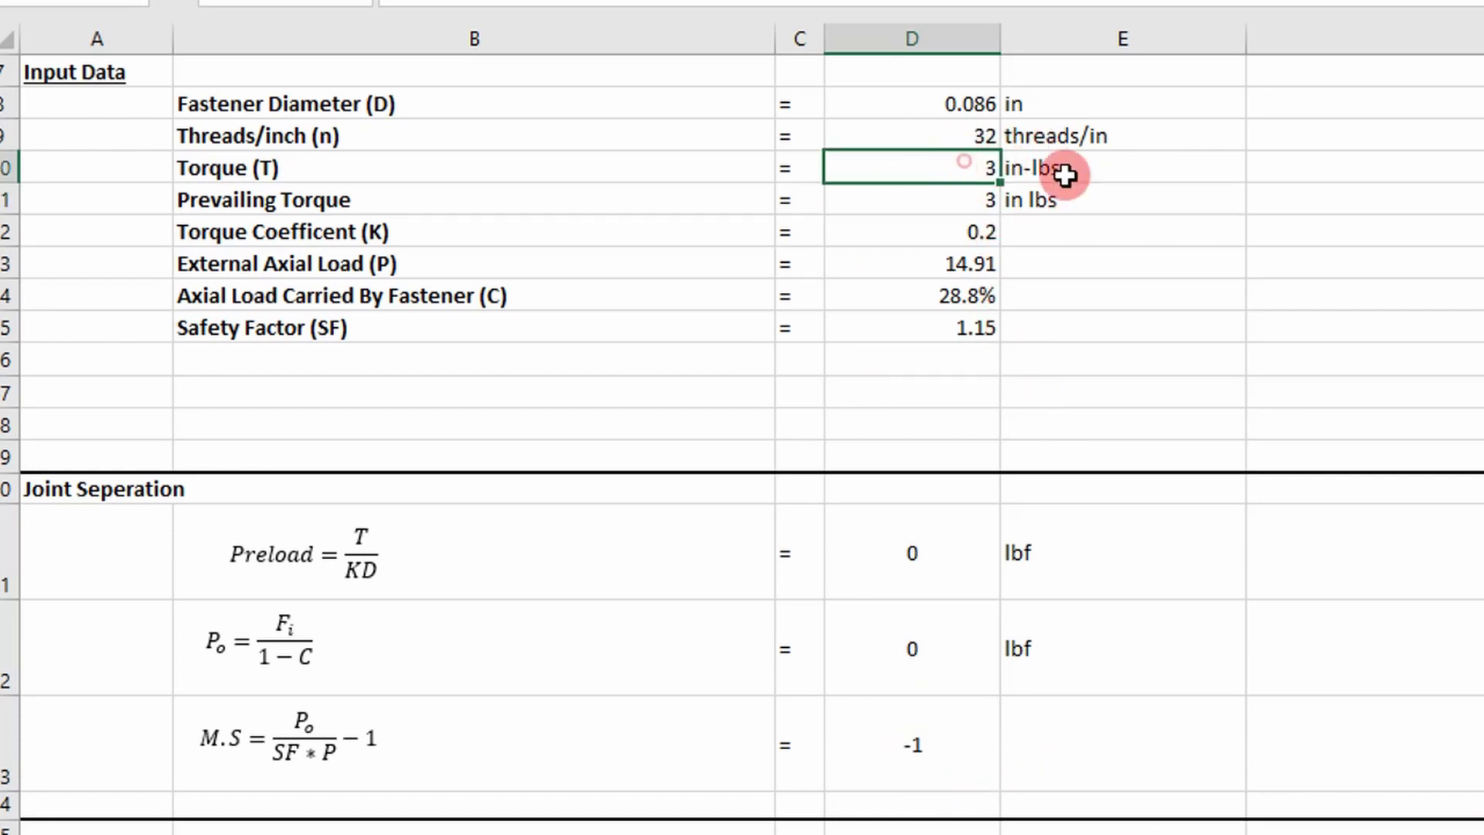
key(Return)
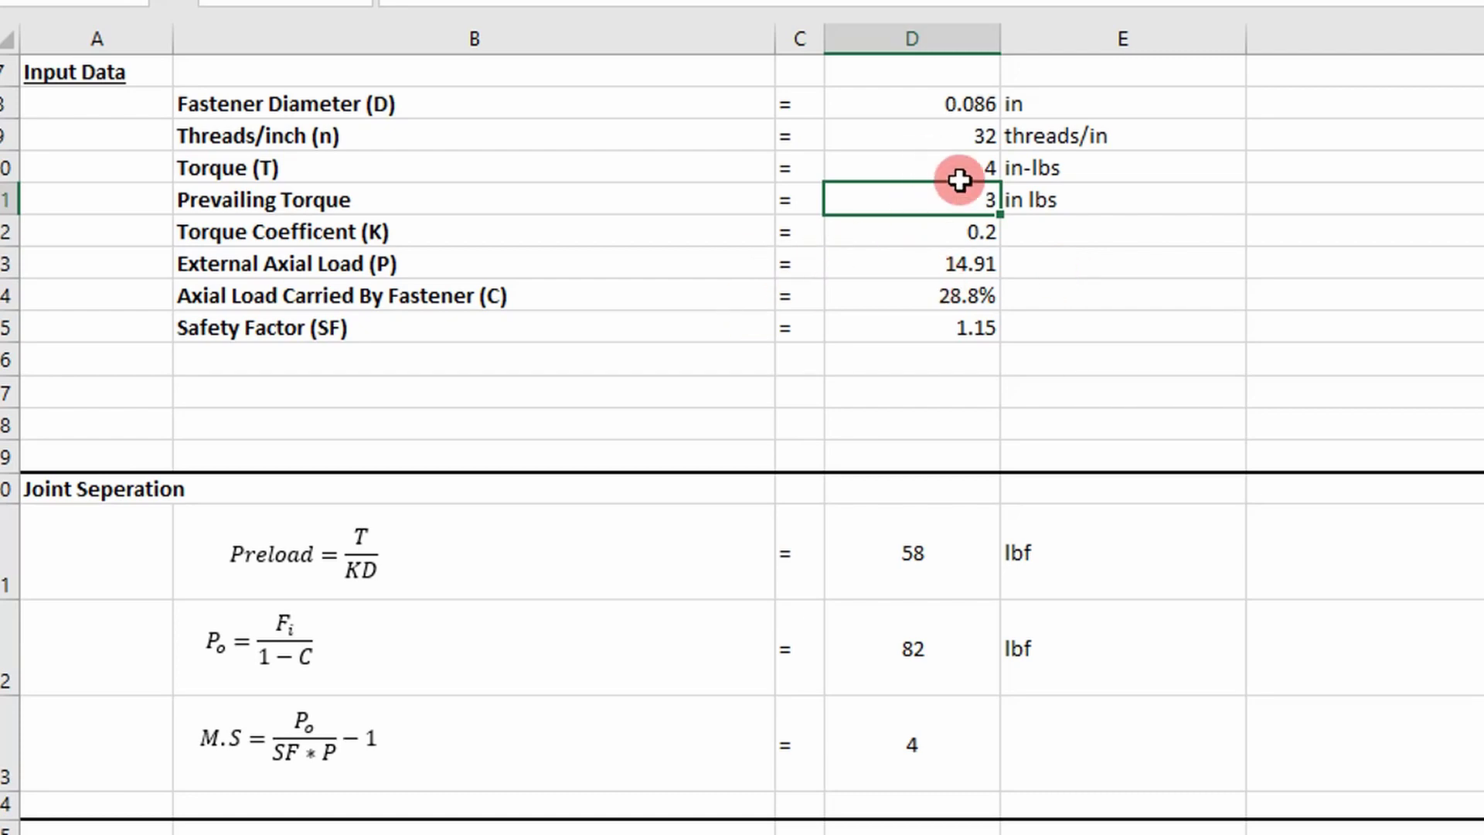
click(1274, 421)
Inspect the PreloadFromTorque function in the VBA code and highlight its DesiredTorque and PrevailingTorque terms.
scroll(1273, 422, up, 2)
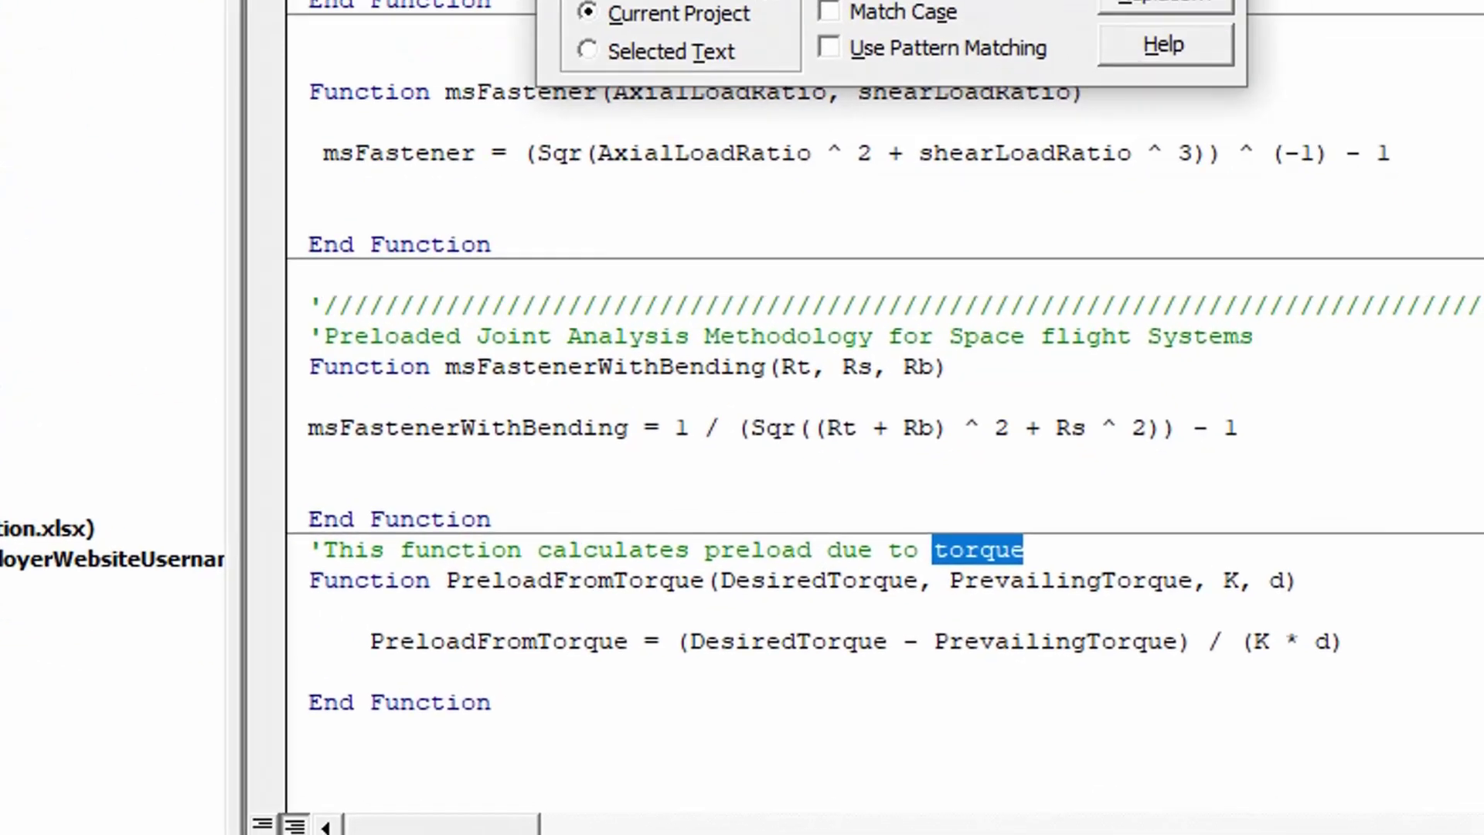
click(1268, 102)
click(666, 628)
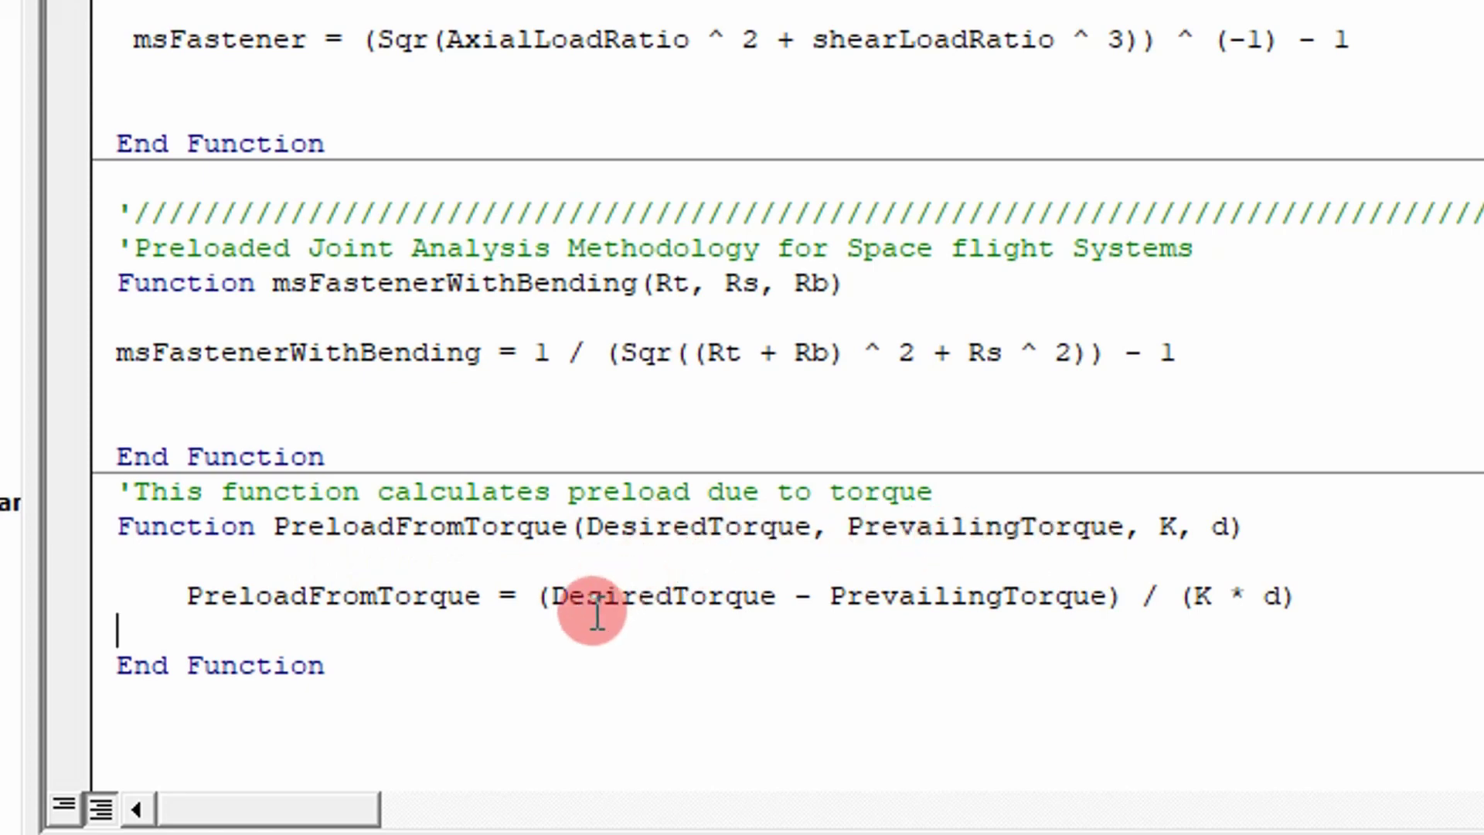
drag(550, 596, 1098, 611)
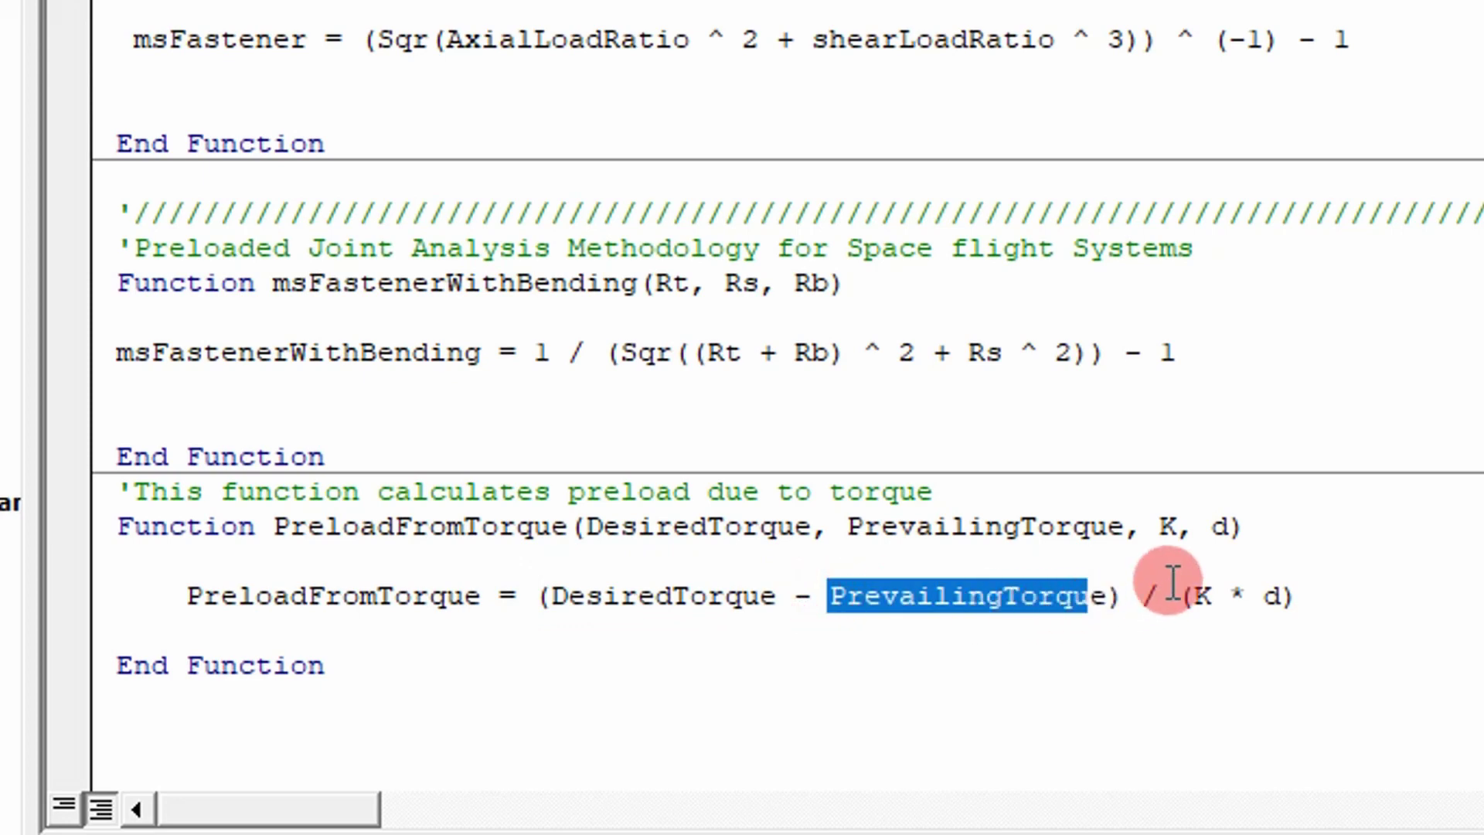
Examine the K and d terms in the denominator of the PreloadFromTorque function in the VBA code.
click(1206, 597)
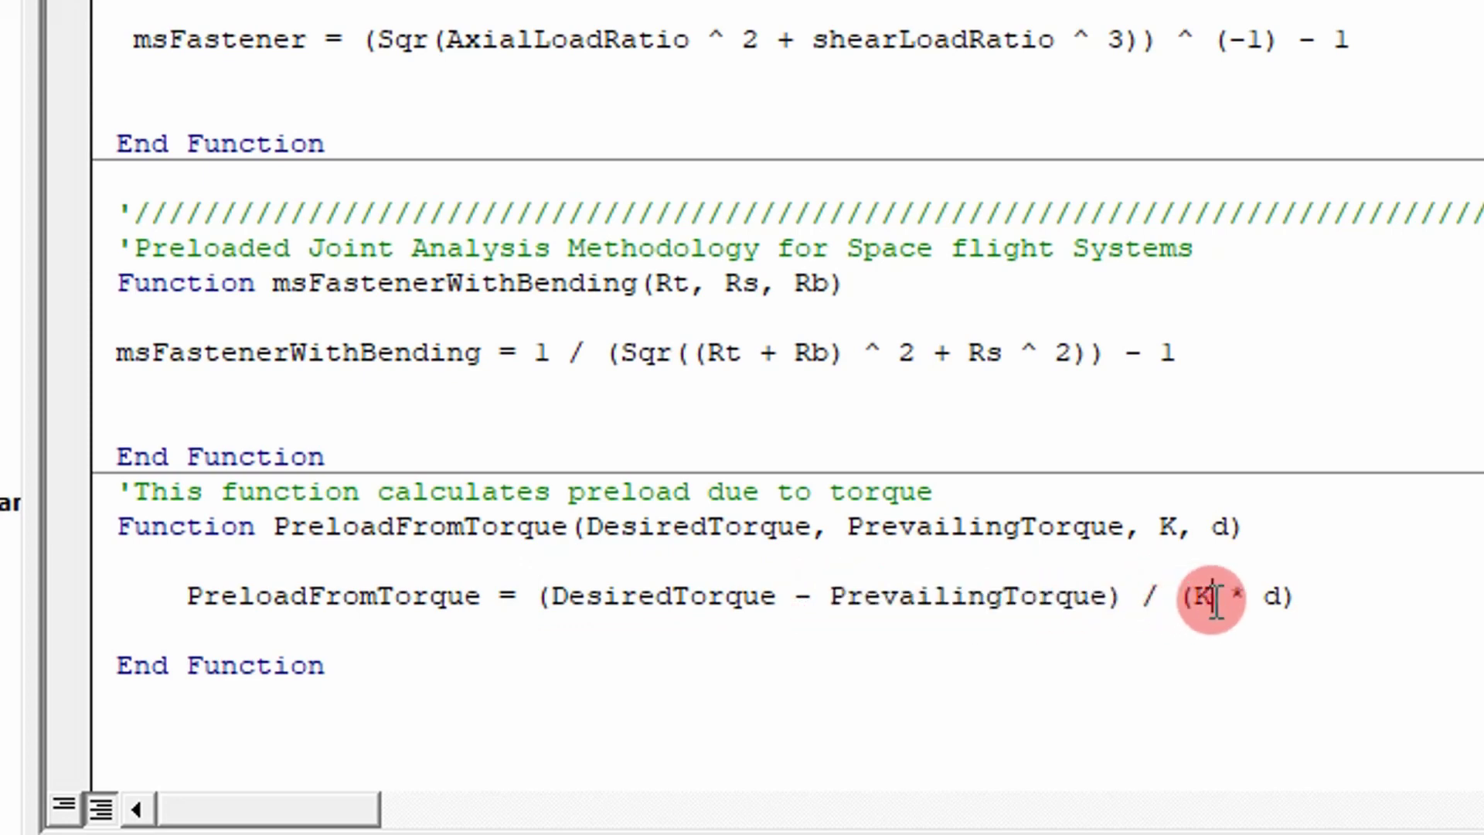
click(1271, 596)
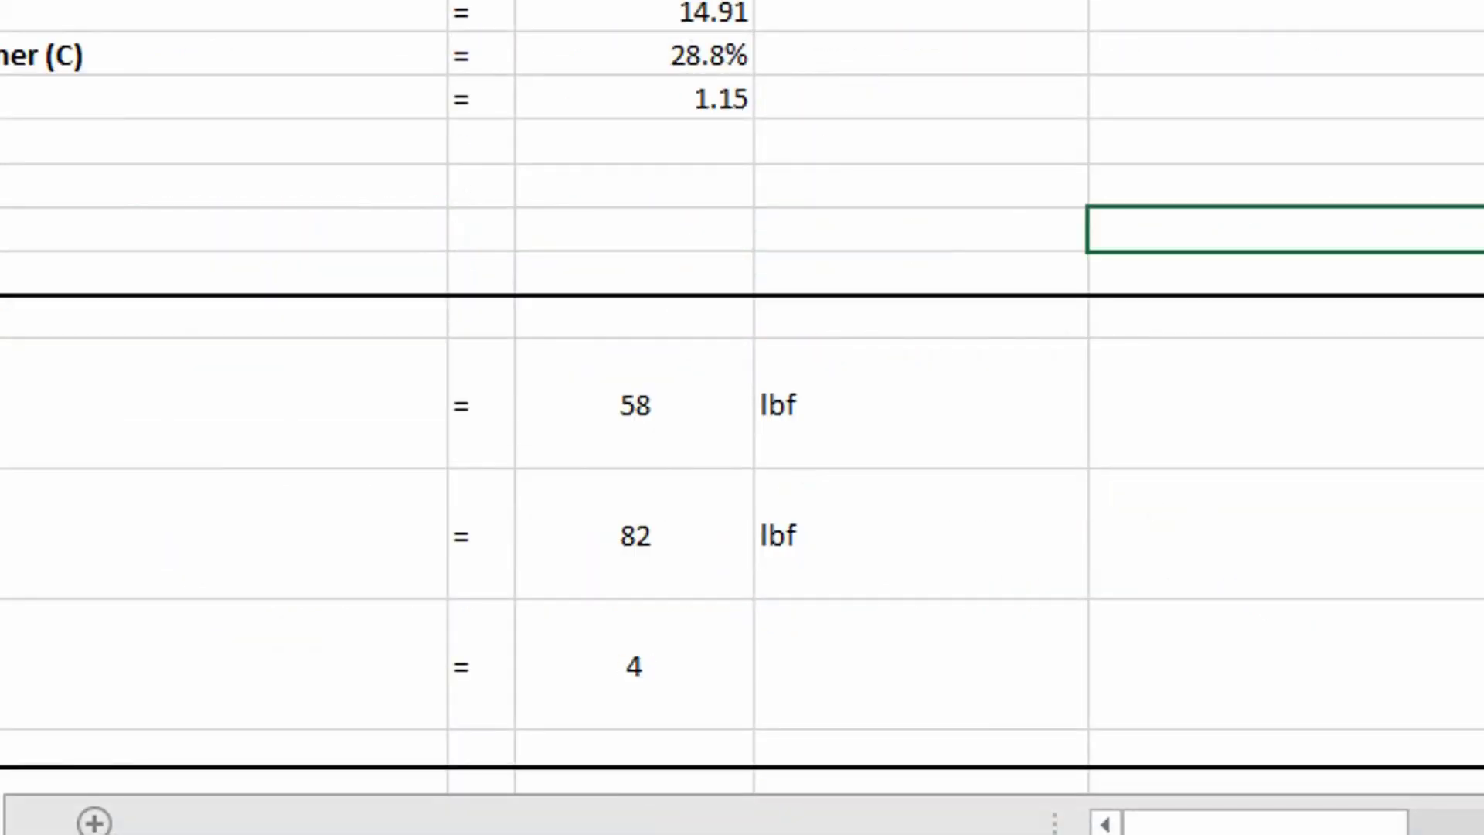
scroll(291, 391, down, 1)
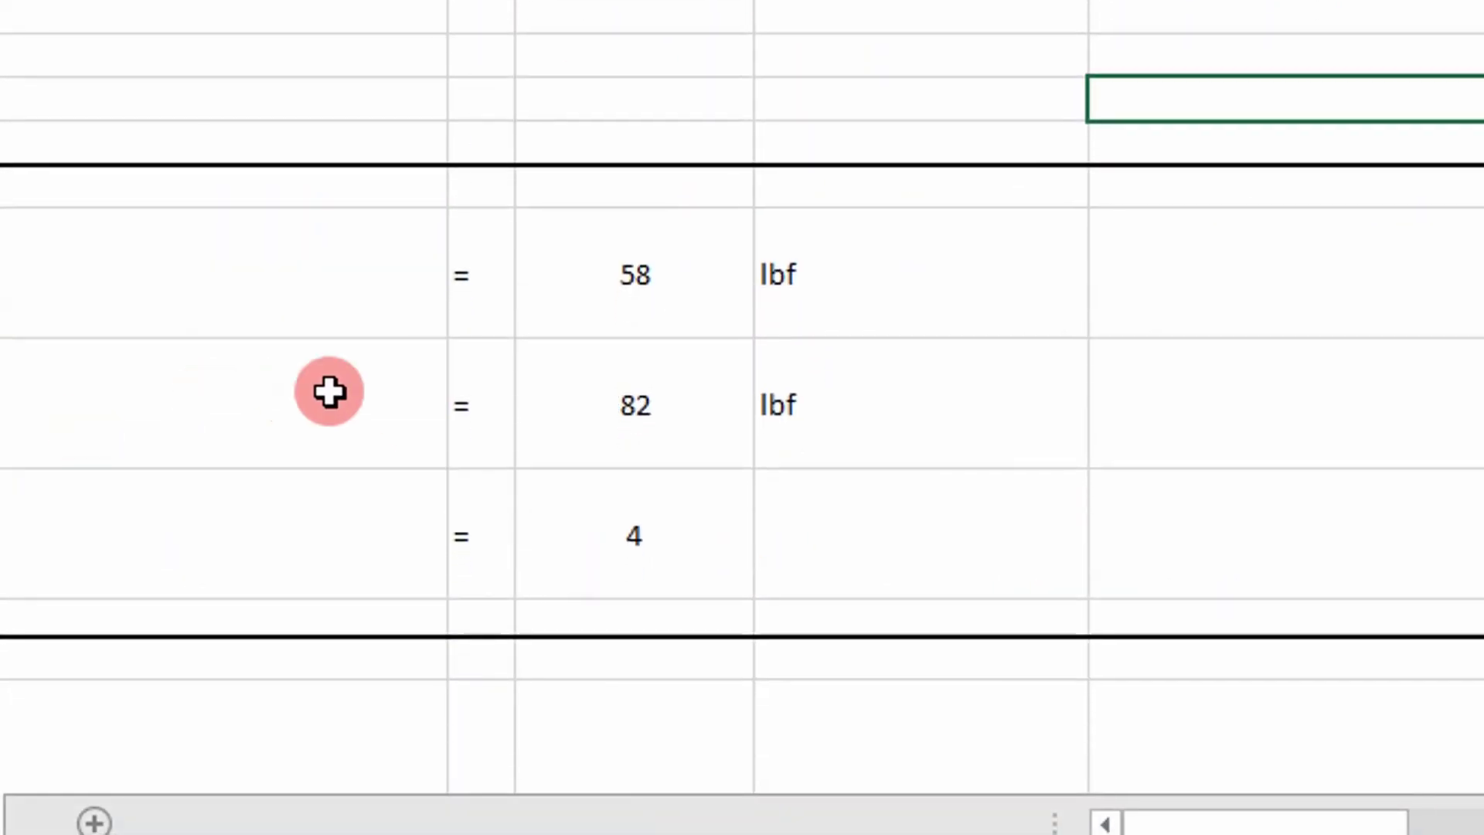
double_click(581, 402)
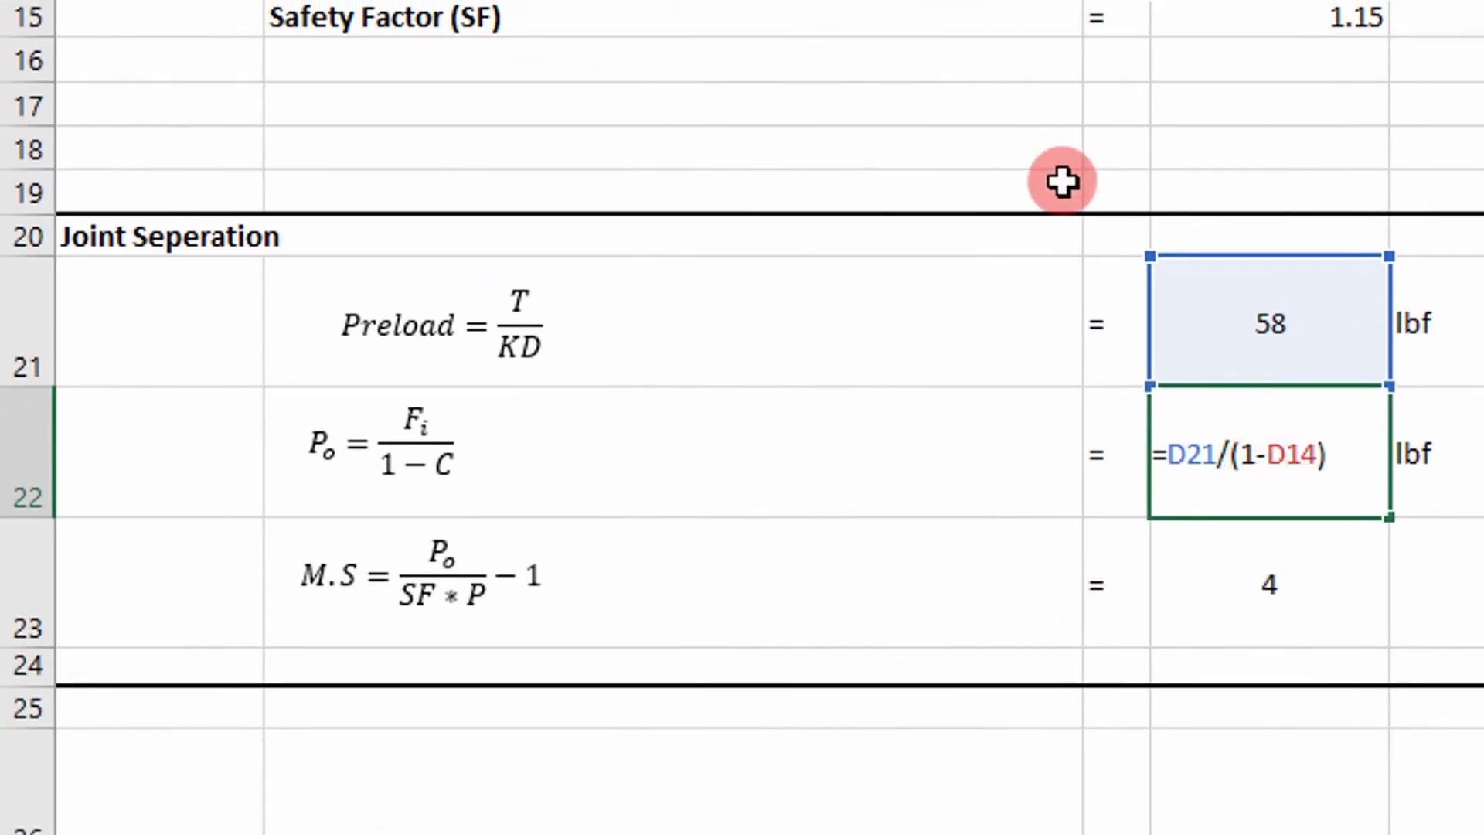
click(1308, 335)
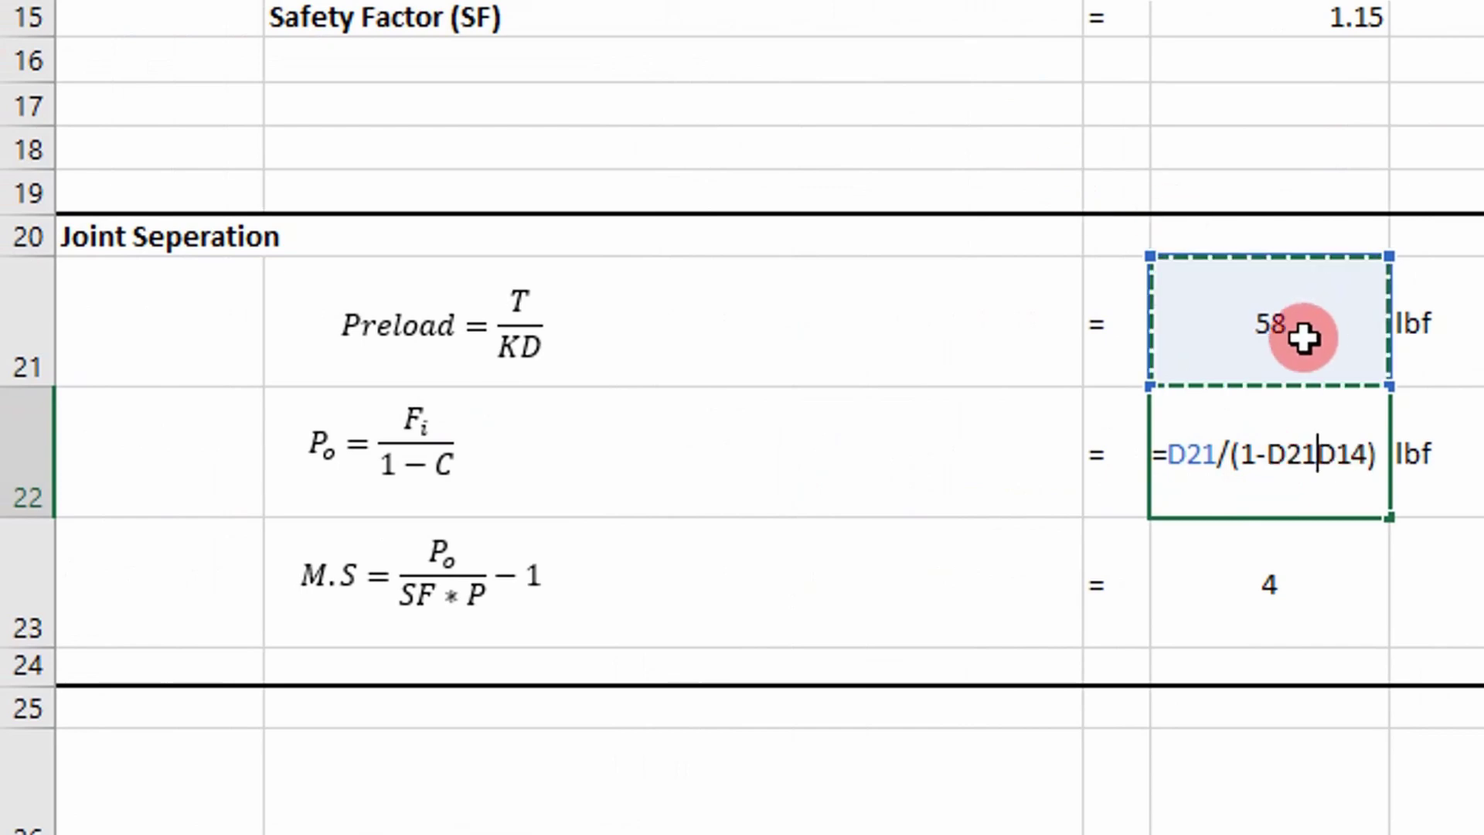
key(Escape)
Inspect the Preload formula in D21 and the input cells it passes to PreloadFromTorque, then close it without changes.
double_click(1309, 335)
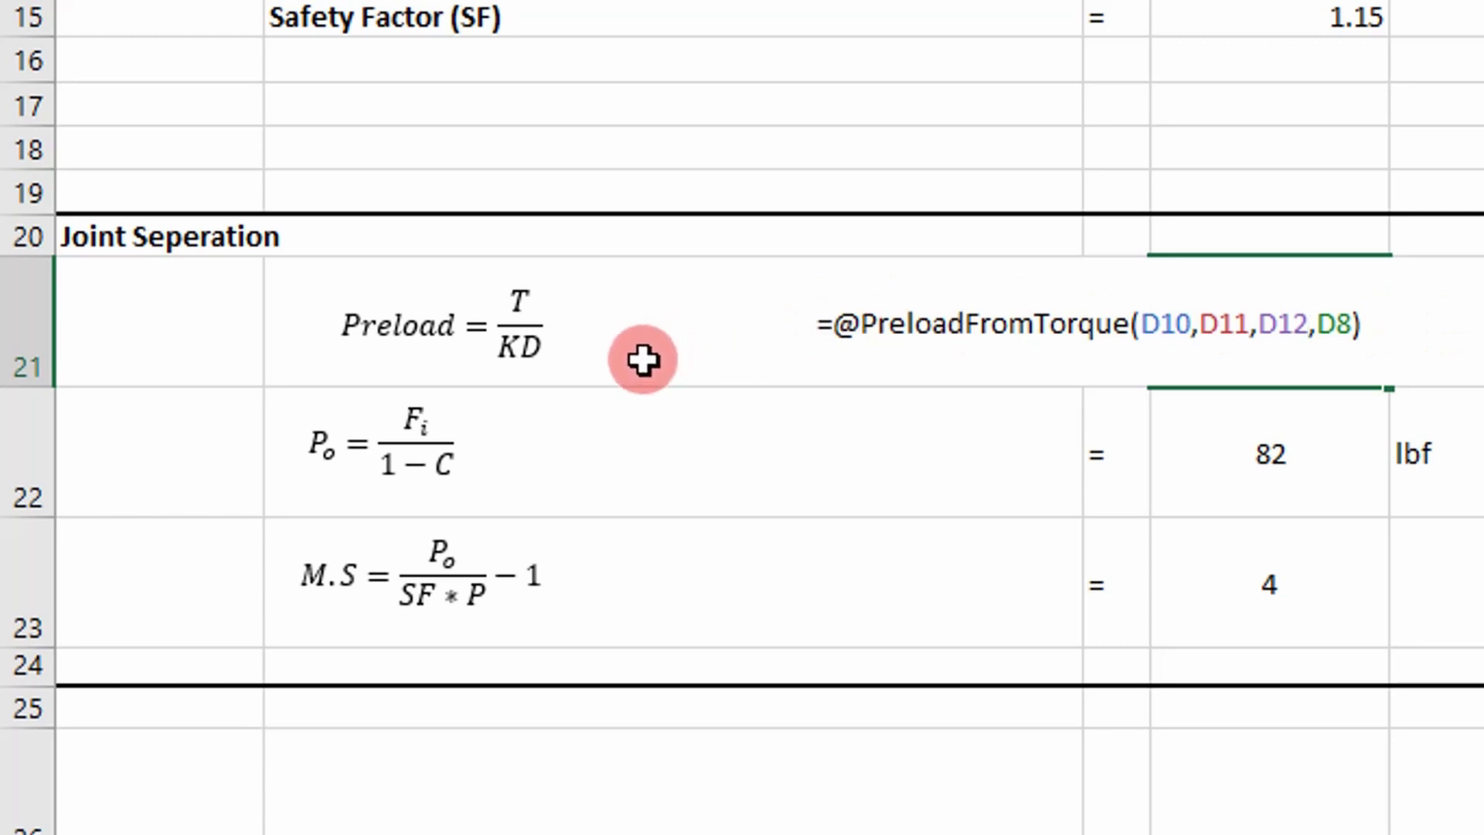
scroll(1131, 434, up, 1)
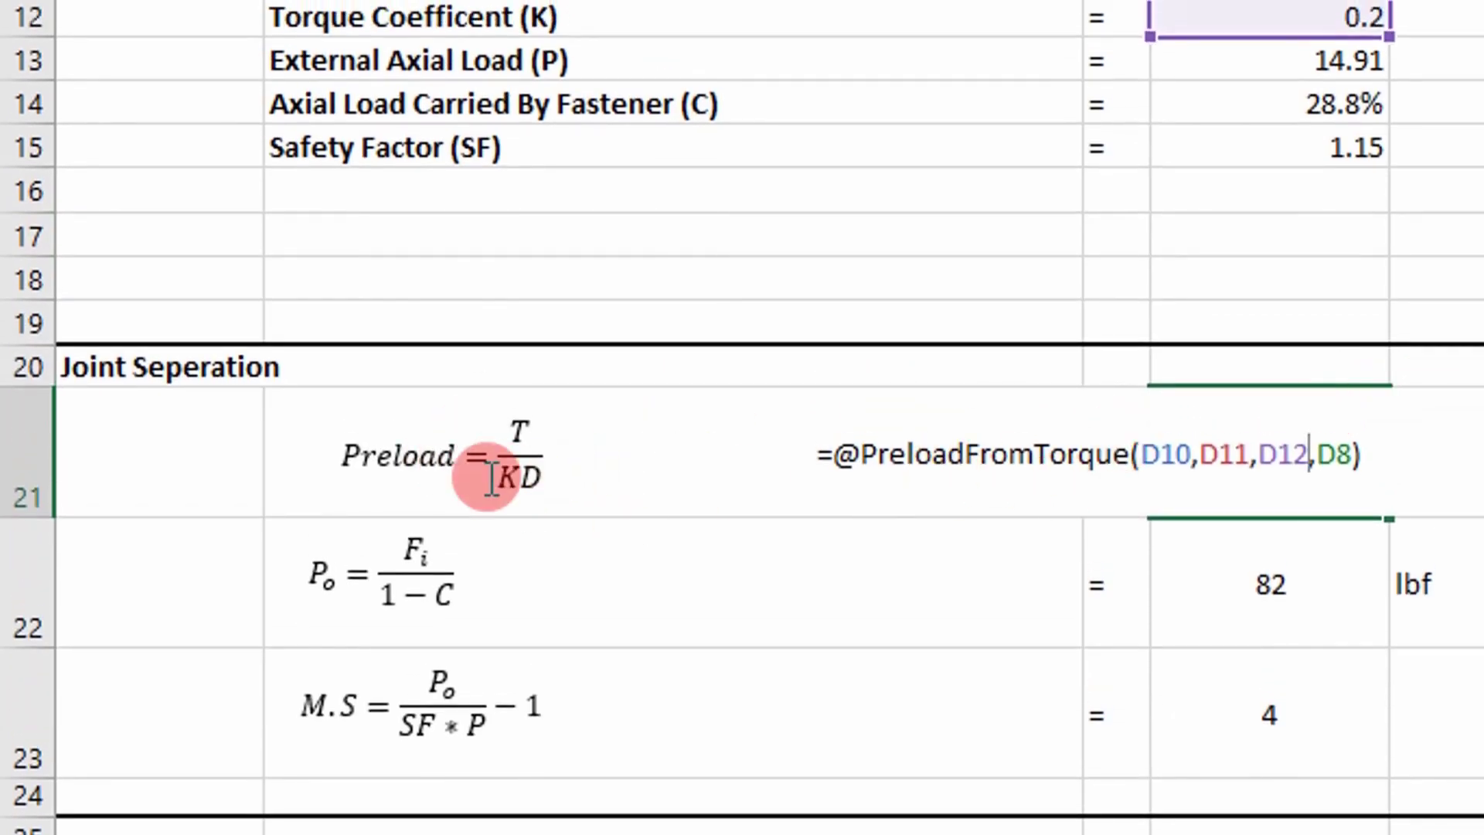
key(ctrl+Return)
click(1413, 431)
scroll(1413, 431, up, 1)
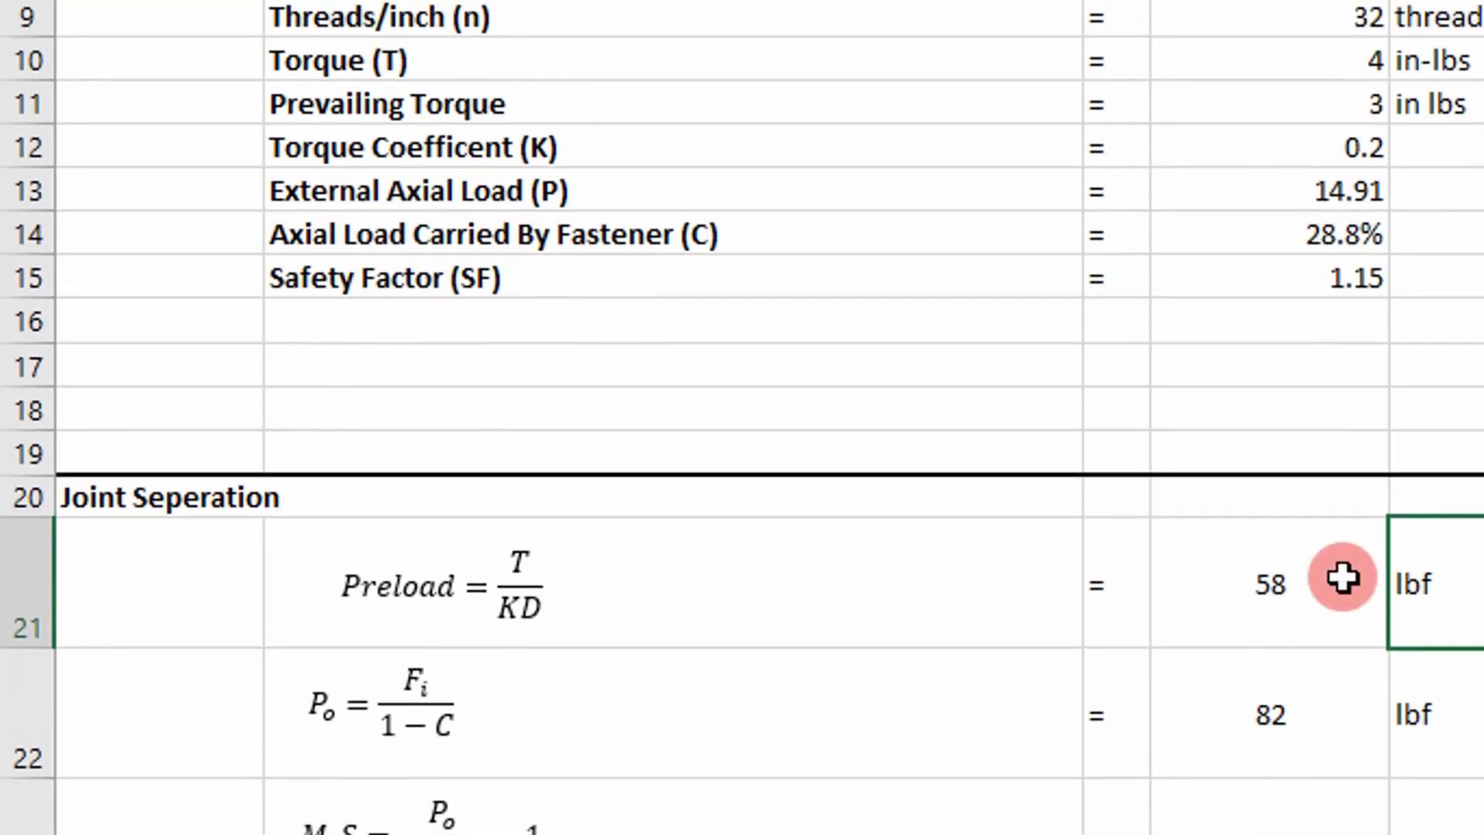